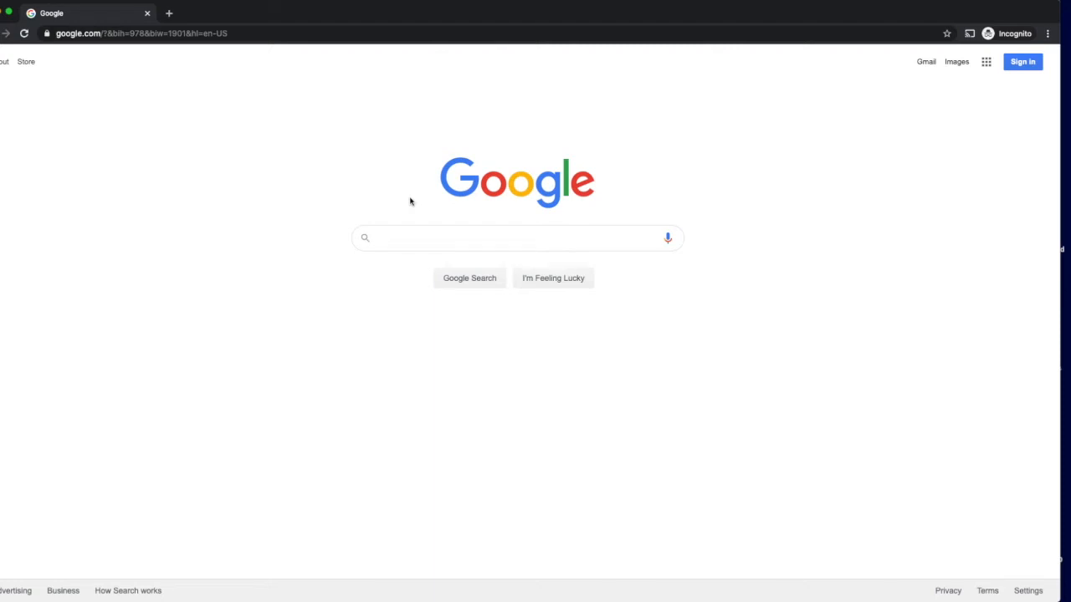
# Search Google for "breaking bad" and show the image results
pyautogui.write('bre')
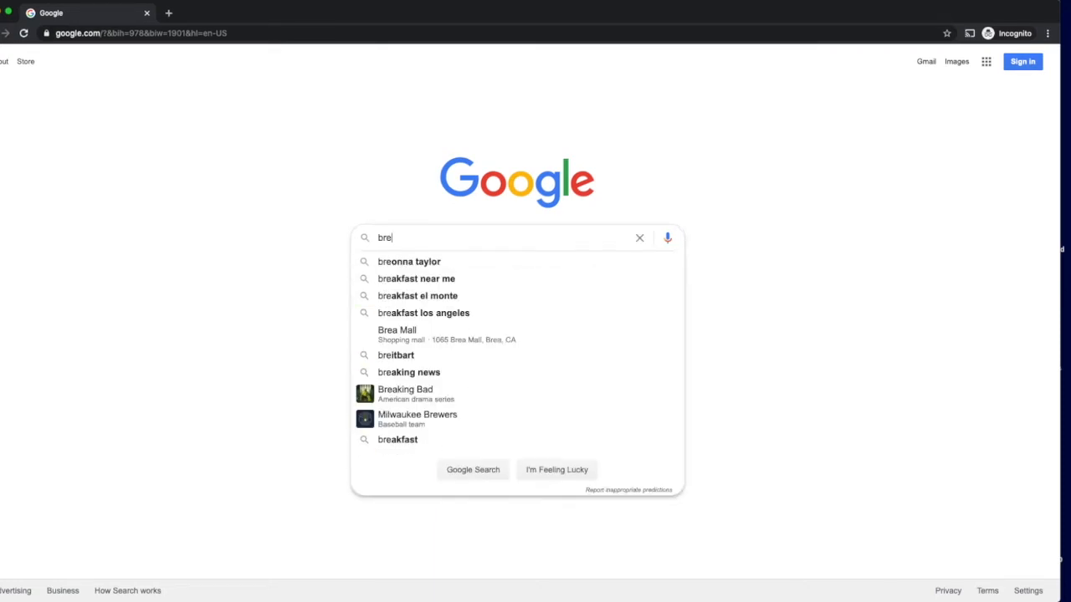
pyautogui.write('aking bad')
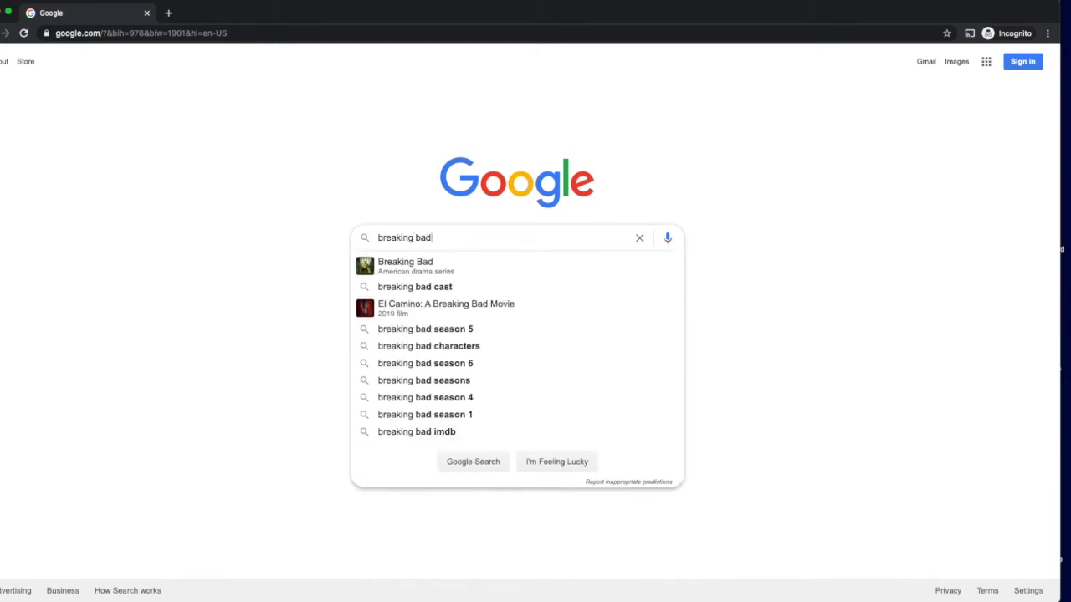
pyautogui.press('Return')
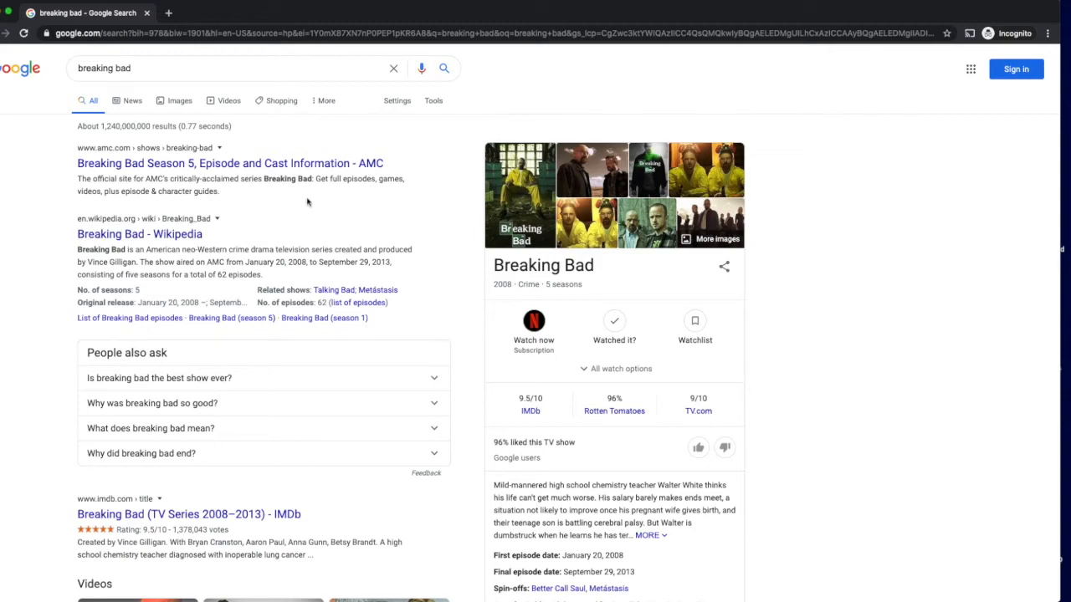
pyautogui.click(177, 101)
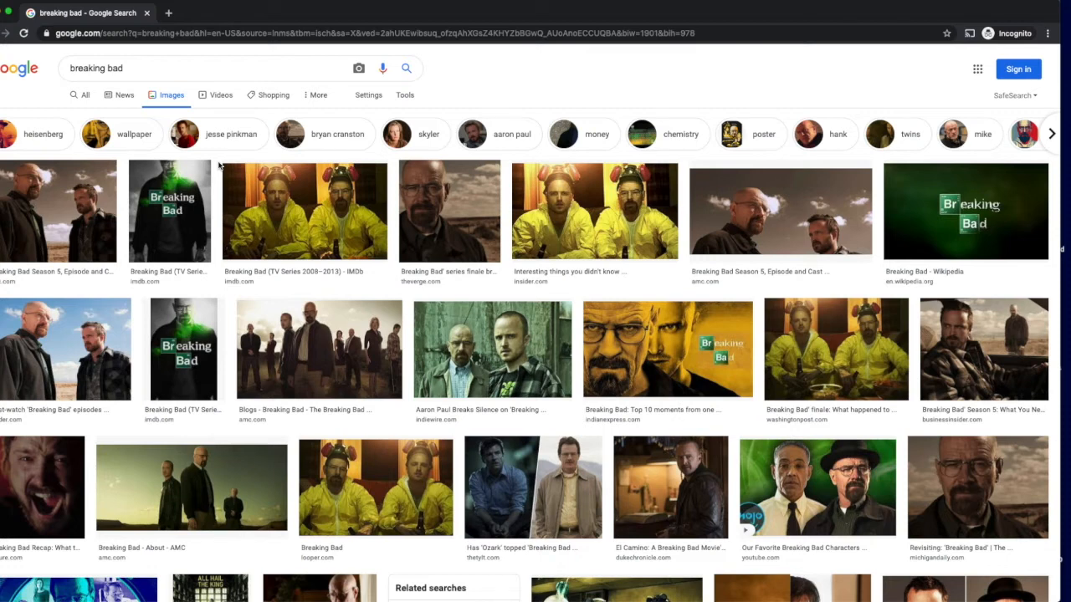
# Replace the image search query with "walter white vector" and run the search
pyautogui.click(186, 75)
pyautogui.press('BackSpace')
pyautogui.press('BackSpace')
pyautogui.press('BackSpace')
pyautogui.press('BackSpace')
pyautogui.press('BackSpace')
pyautogui.press('BackSpace')
pyautogui.press('BackSpace')
pyautogui.press('BackSpace')
pyautogui.press('BackSpace')
pyautogui.press('BackSpace')
pyautogui.press('BackSpace')
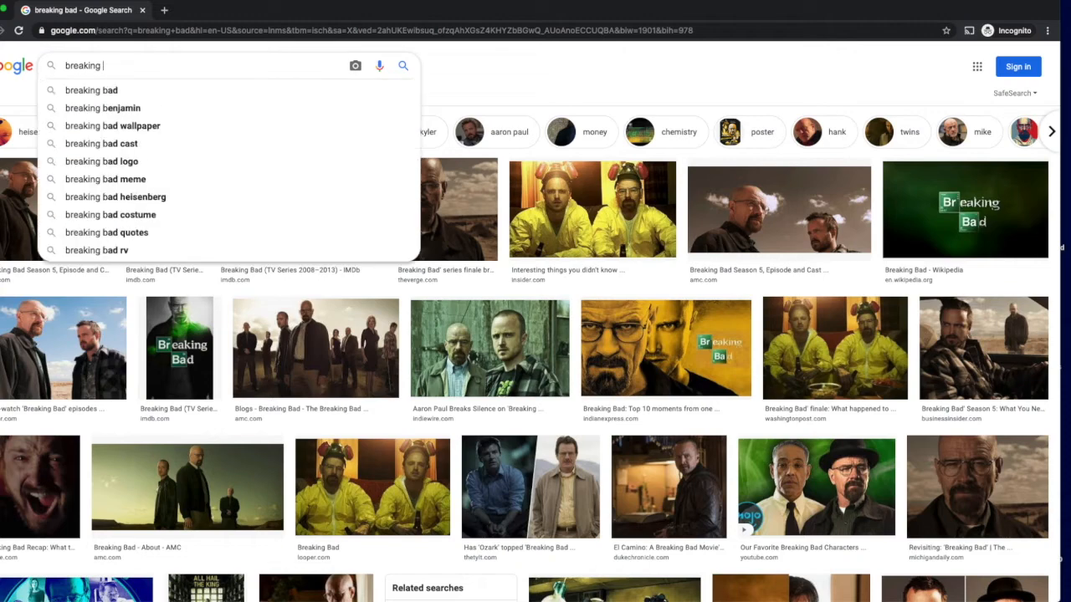
pyautogui.press('BackSpace')
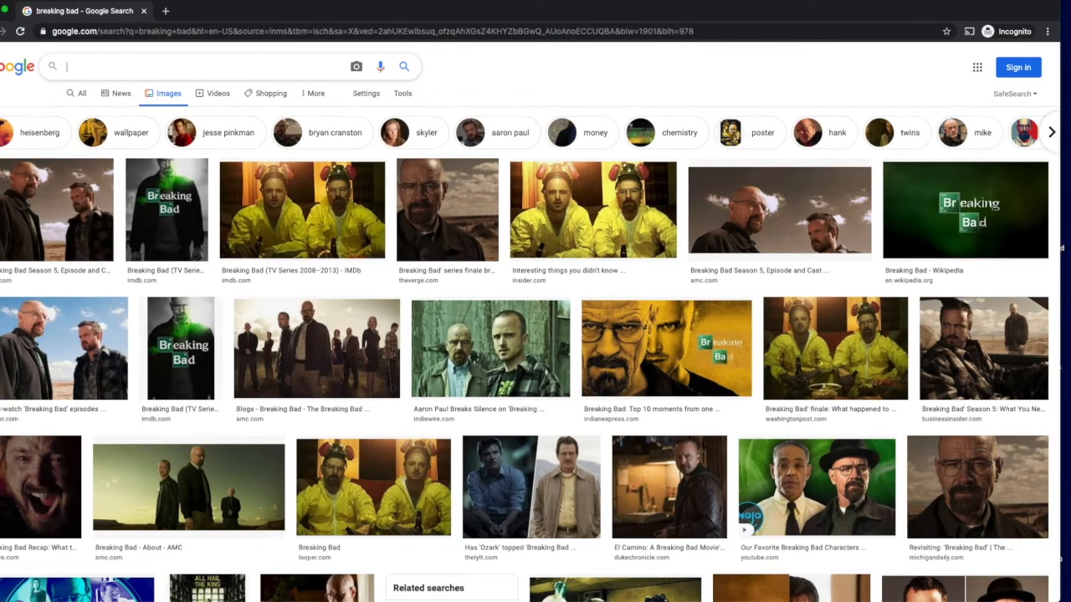
pyautogui.write('walter')
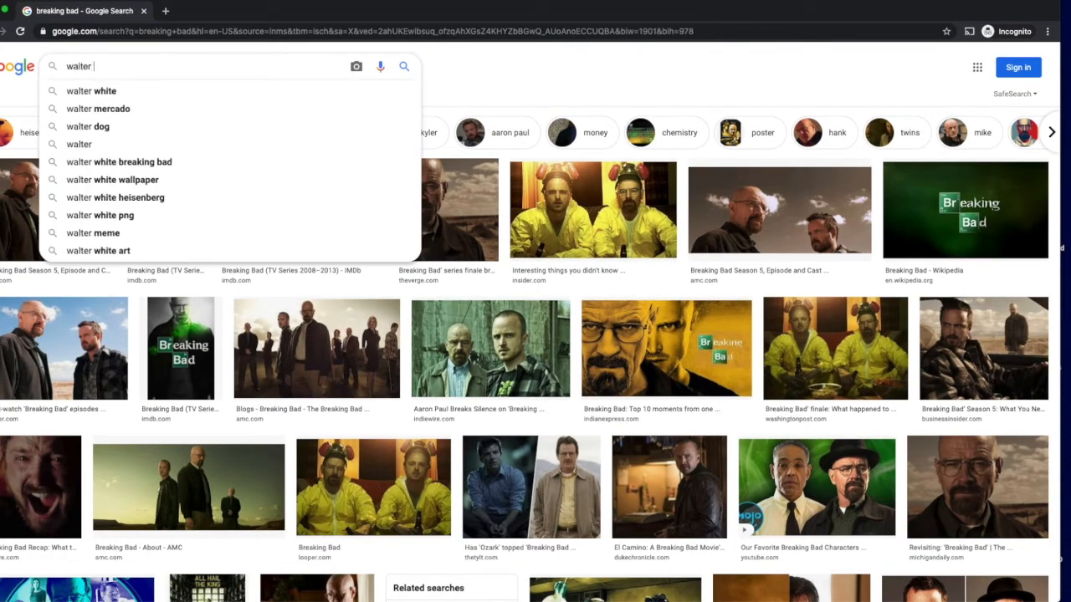
pyautogui.write(' whit')
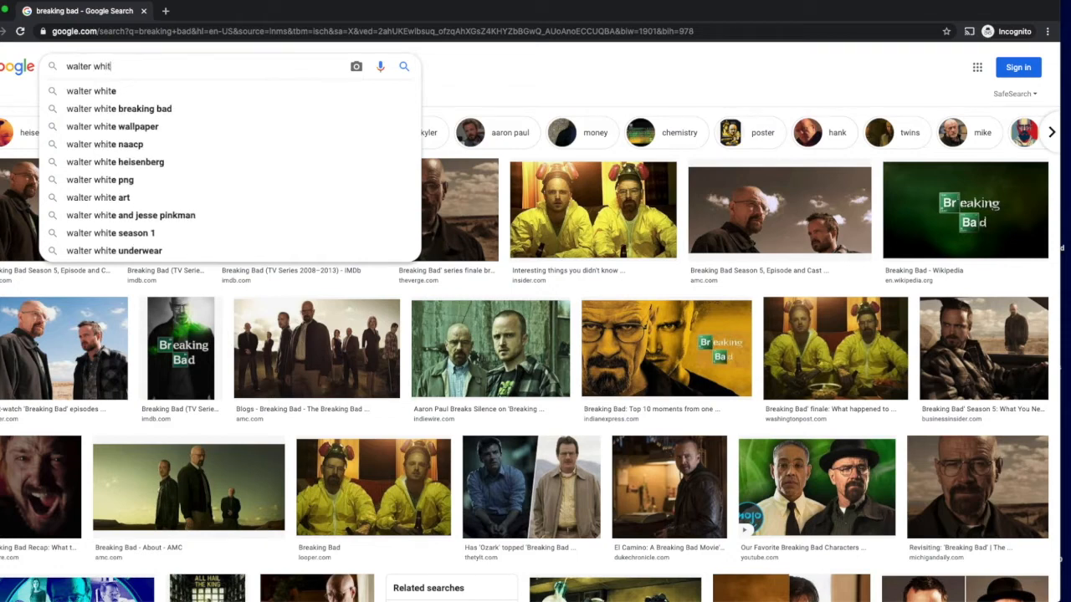
pyautogui.write('e vector')
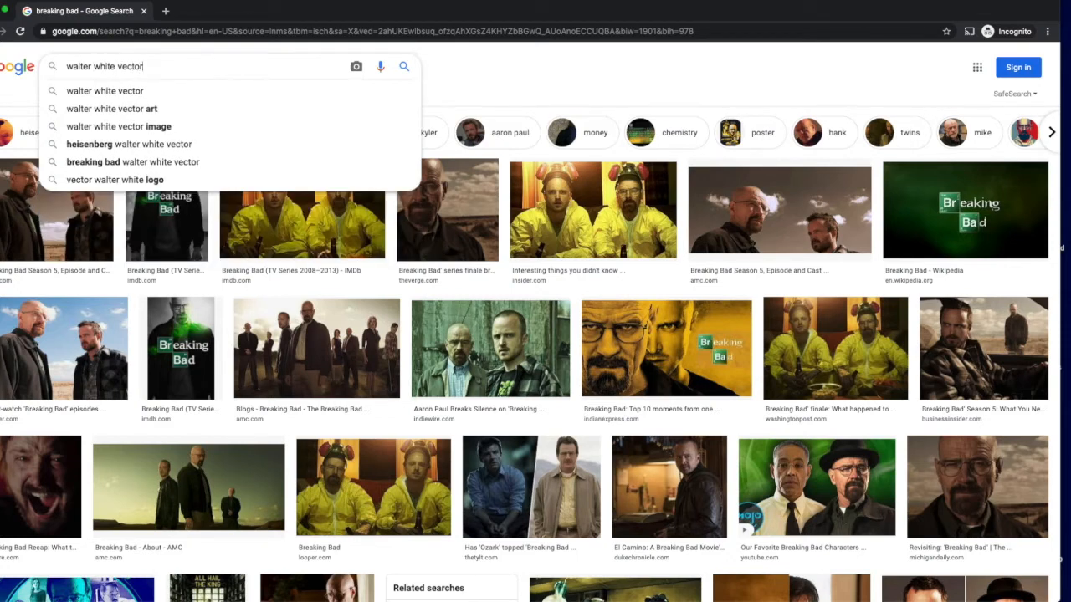
pyautogui.press('Return')
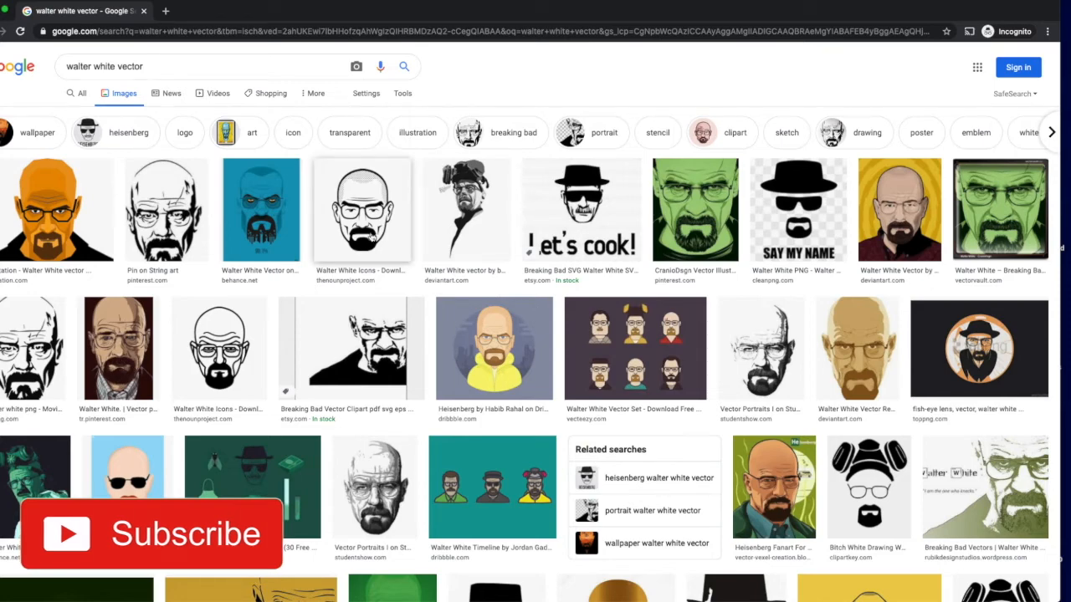
# Find the Noun Project Walter White icon with hat among the results and open the related image "Walter White Icon #97021"
pyautogui.scroll(-4, 503, 339)
pyautogui.scroll(-3, 505, 339)
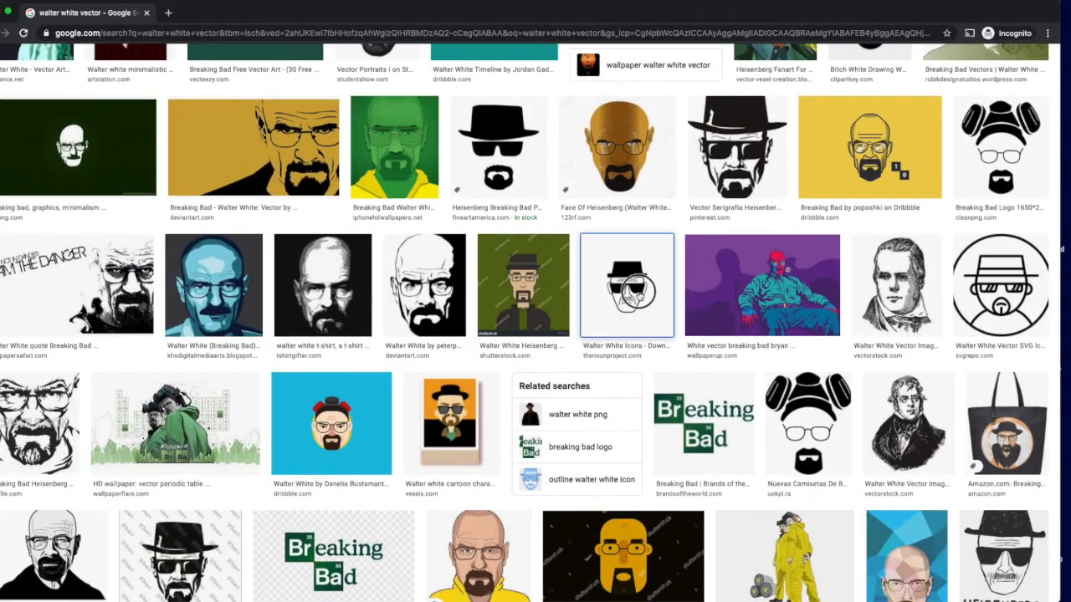
pyautogui.click(640, 297)
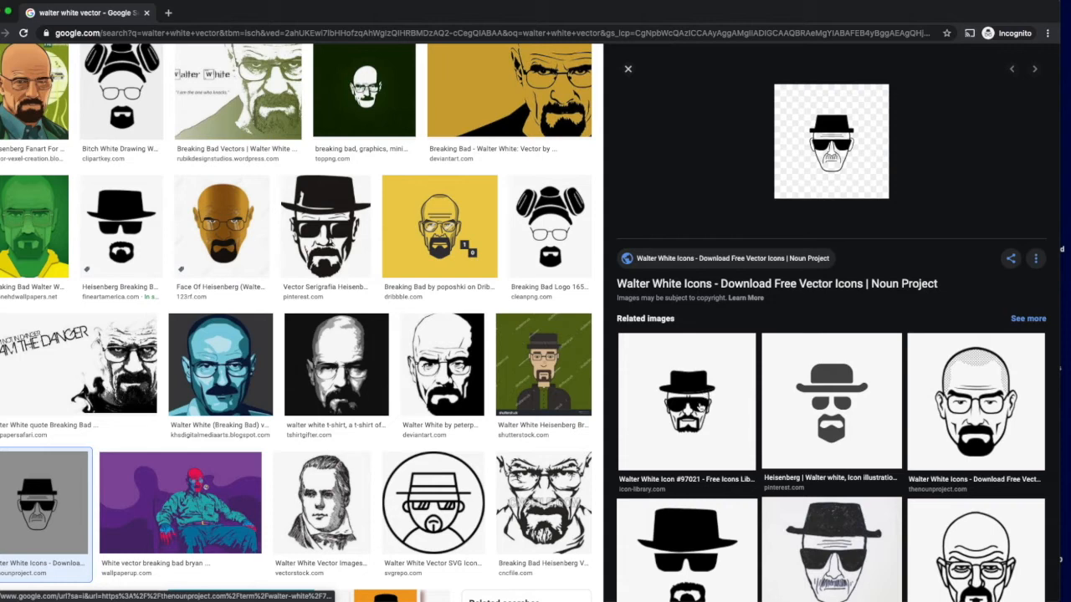
pyautogui.click(701, 409)
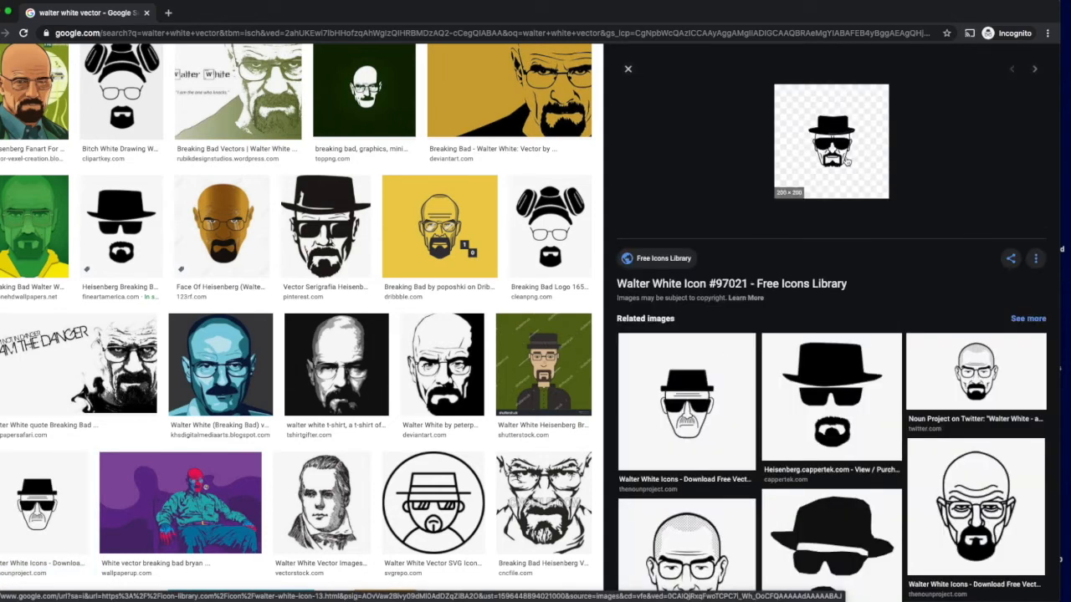
# Save the previewed icon image as "walter white 55" in JPEG format in the MASCARILLAS folder
pyautogui.rightClick(833, 146)
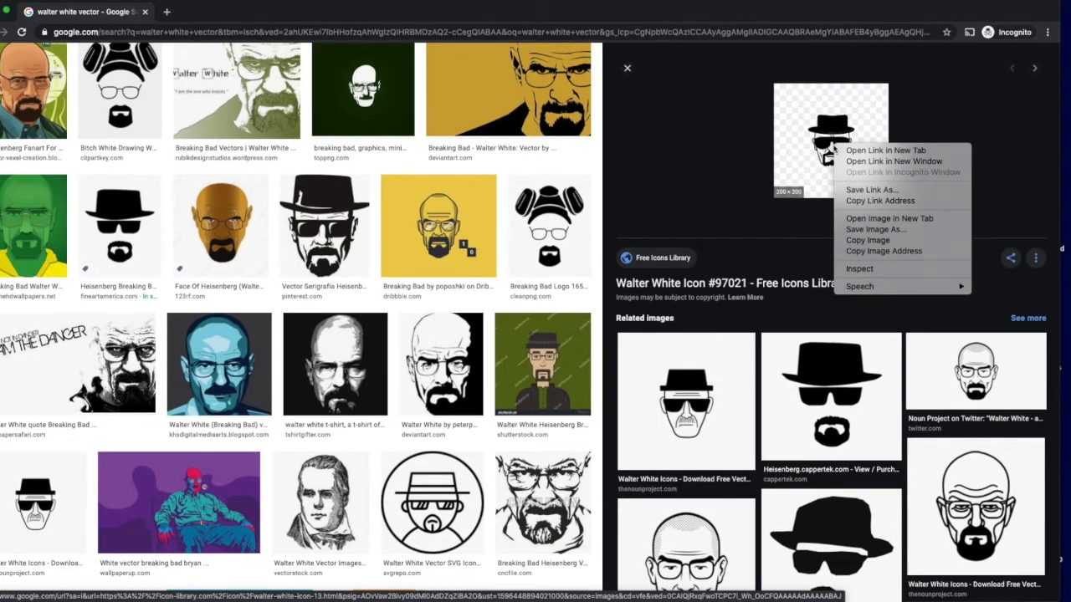
pyautogui.click(888, 235)
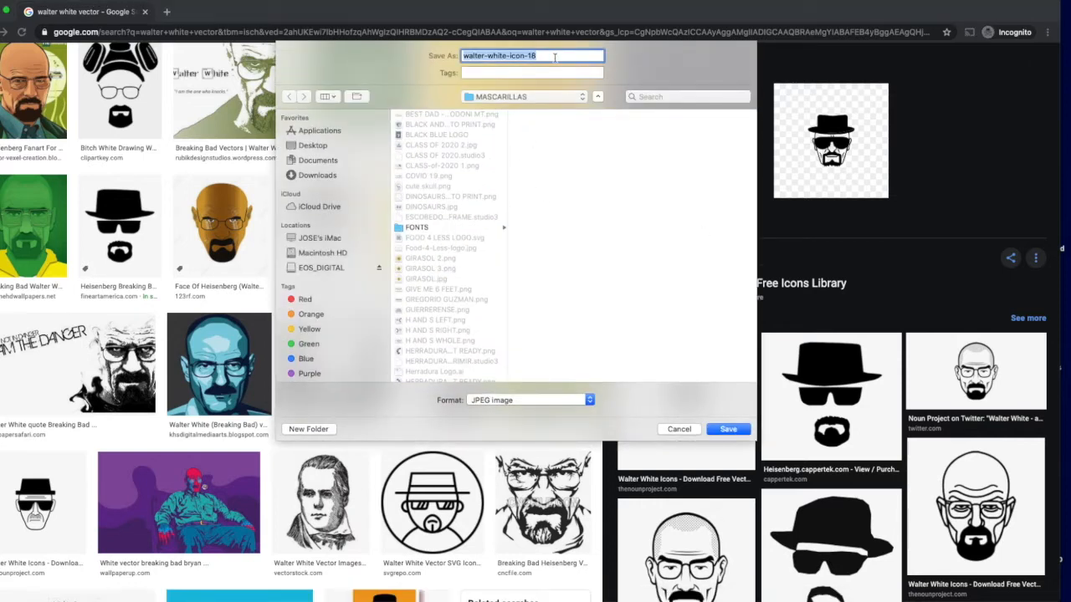
pyautogui.write('walter white 65')
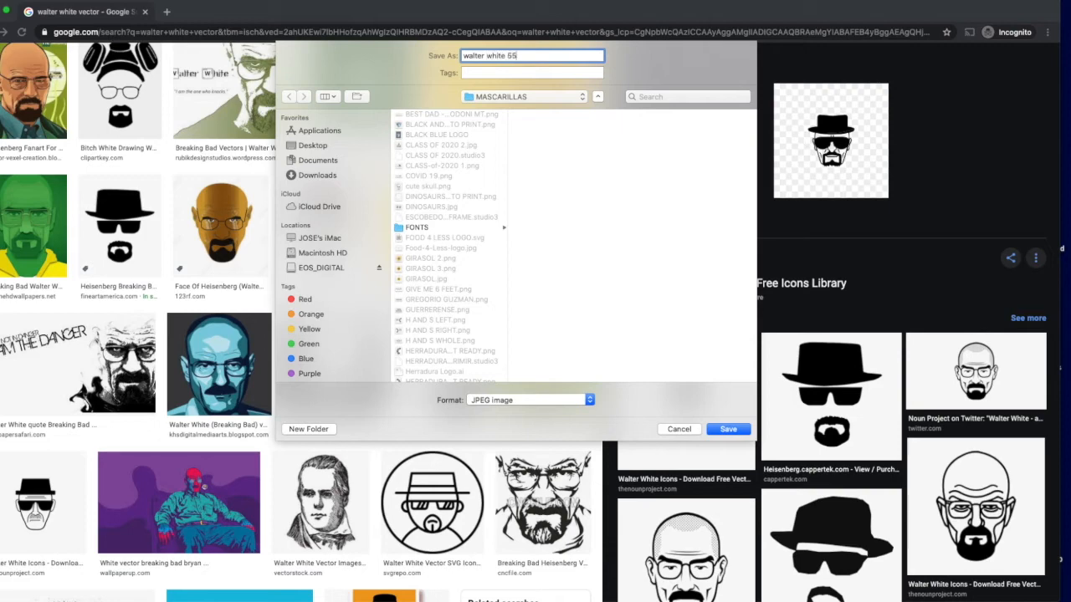
pyautogui.press('Return')
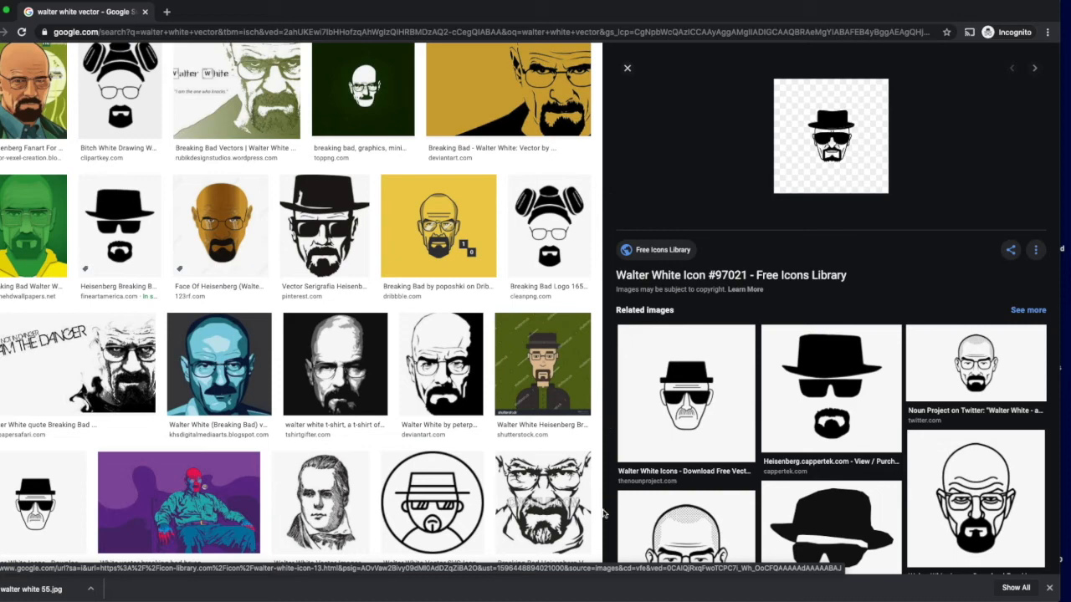
# Switch to Illustrator in the VirtualBox machine and open WALTER 5.png from the MASCARILLAS folder
pyautogui.moveTo(672, 595)
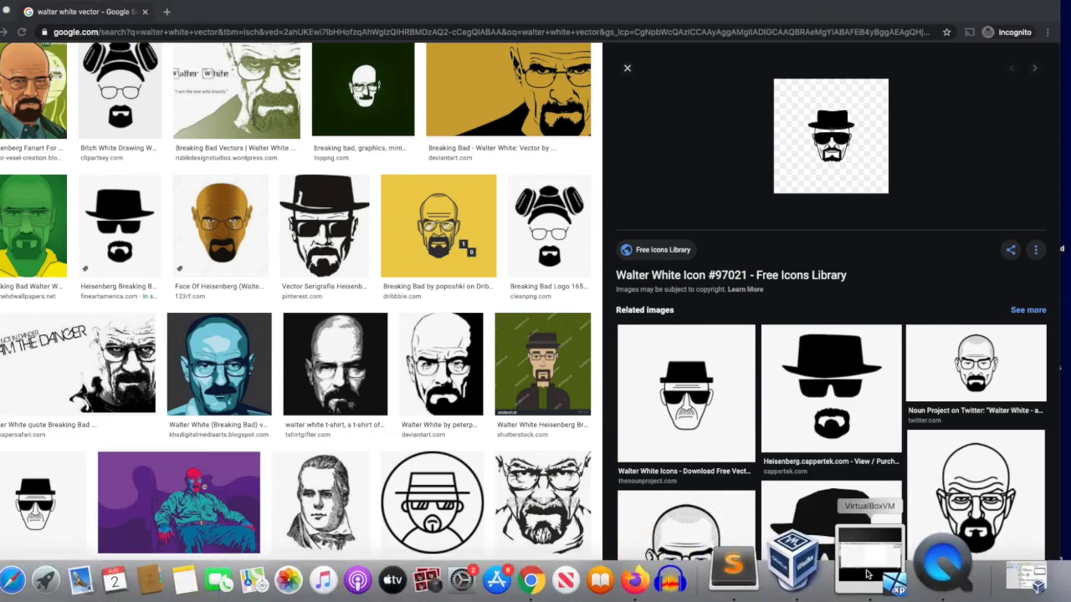
pyautogui.click(853, 559)
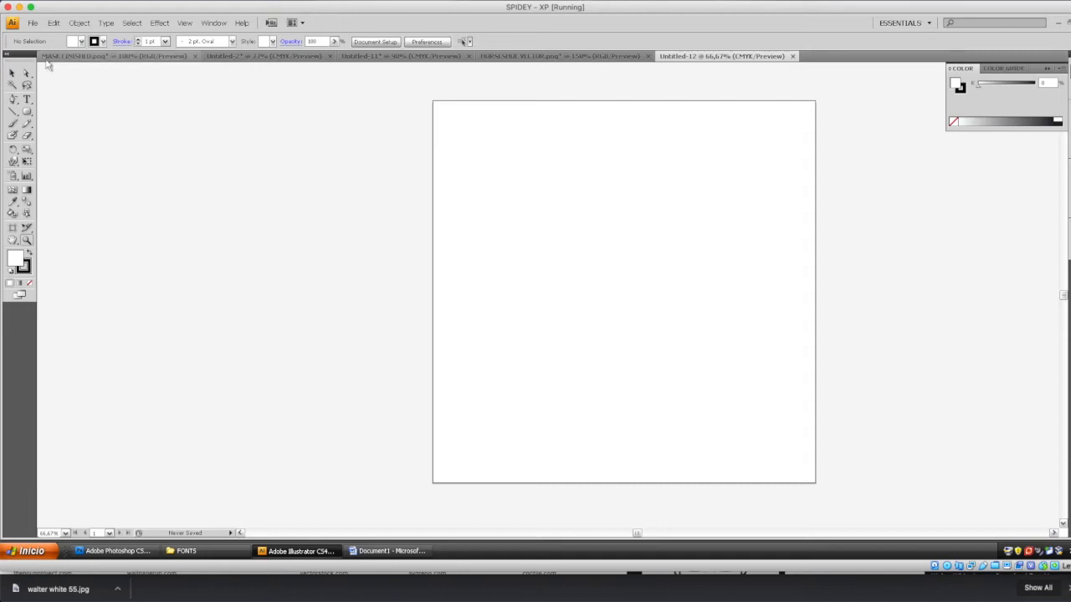
pyautogui.click(33, 23)
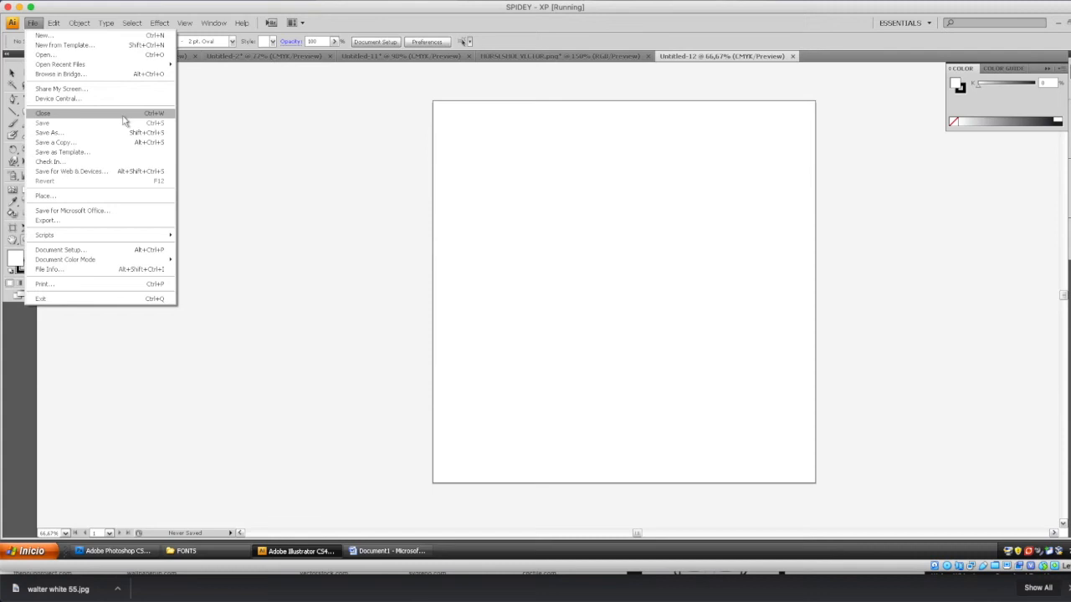
pyautogui.click(48, 54)
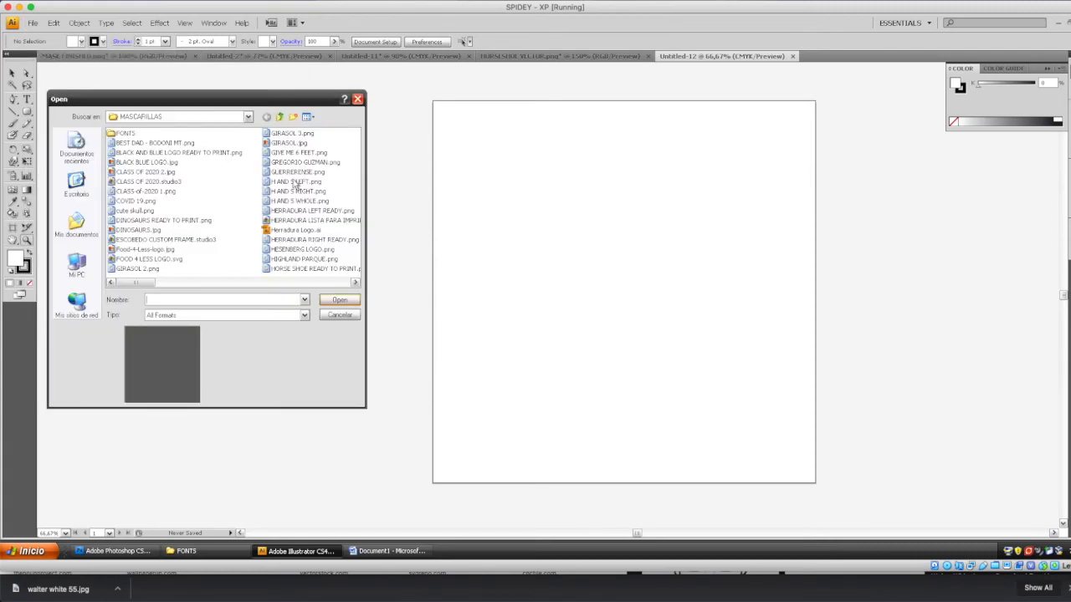
pyautogui.click(297, 182)
pyautogui.press('w')
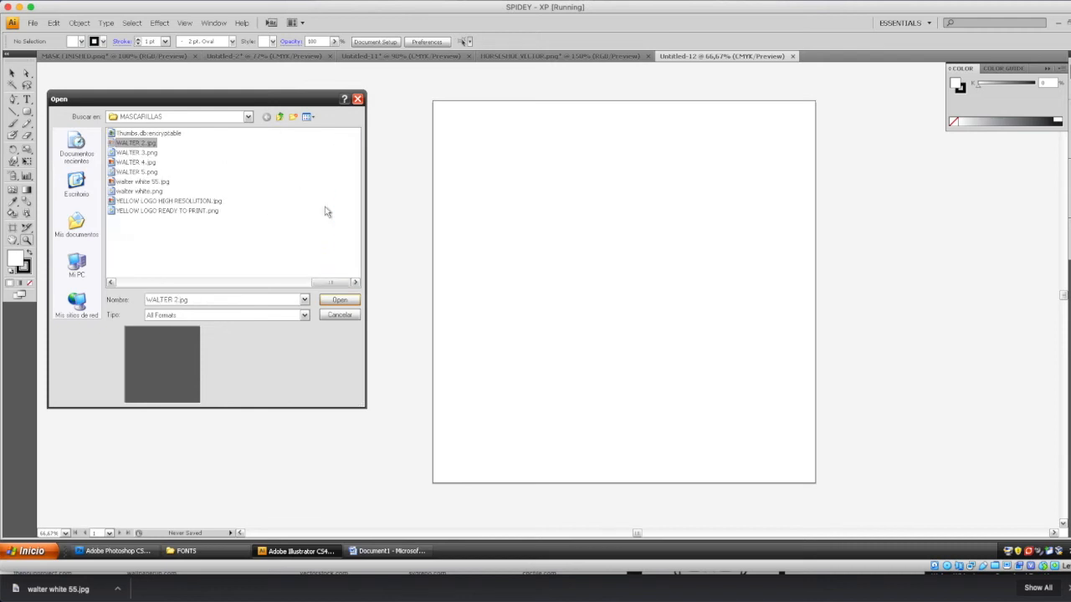
pyautogui.click(137, 173)
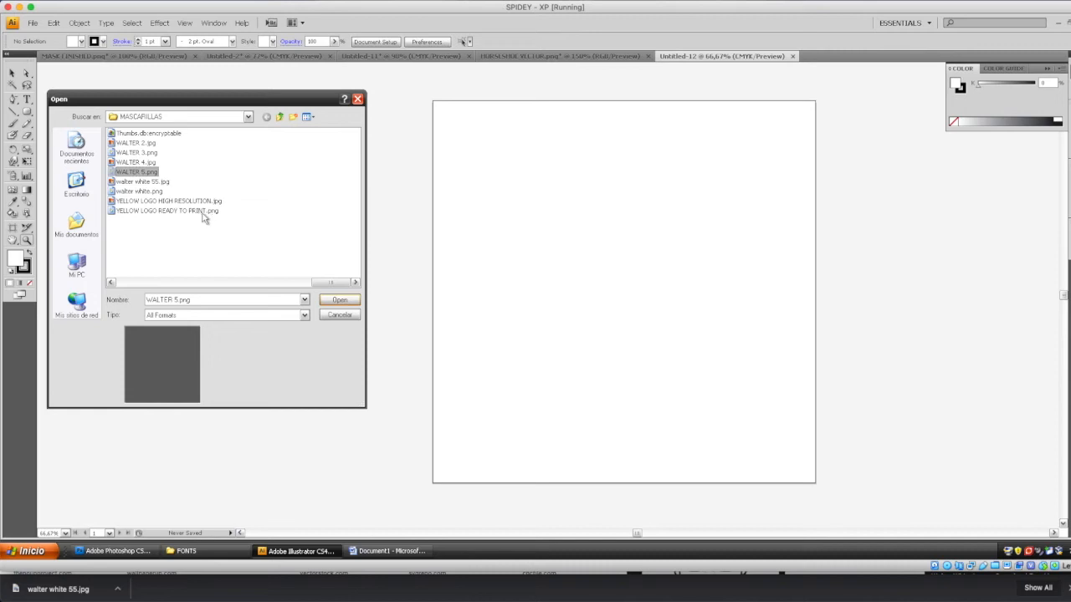
pyautogui.click(339, 300)
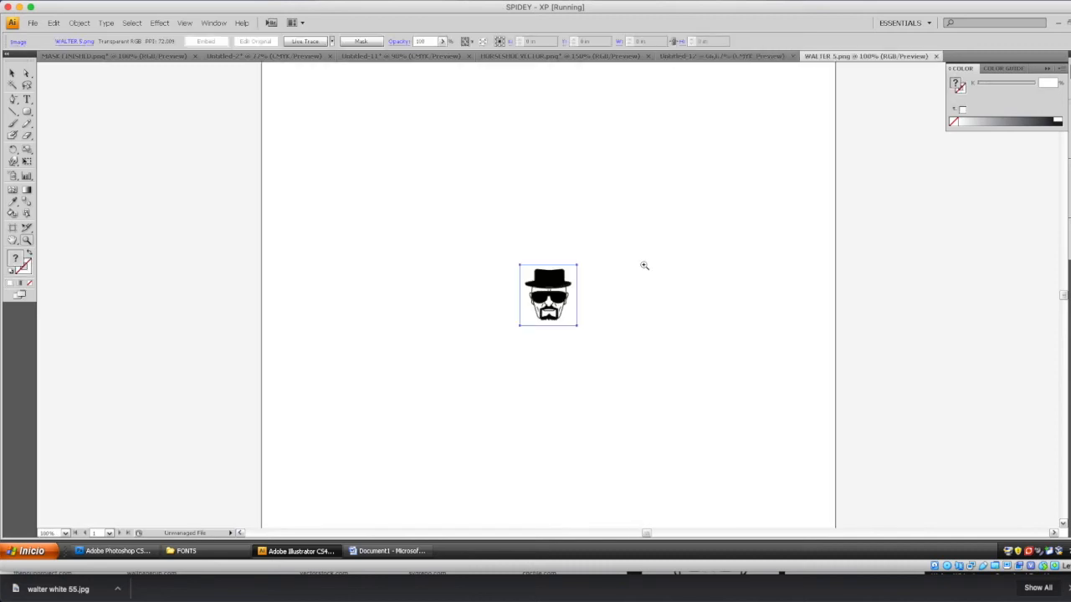
# Enlarge the face image to about 7.2 in wide and 7.7 in high, and place it near the artboard's centre
pyautogui.click(614, 306)
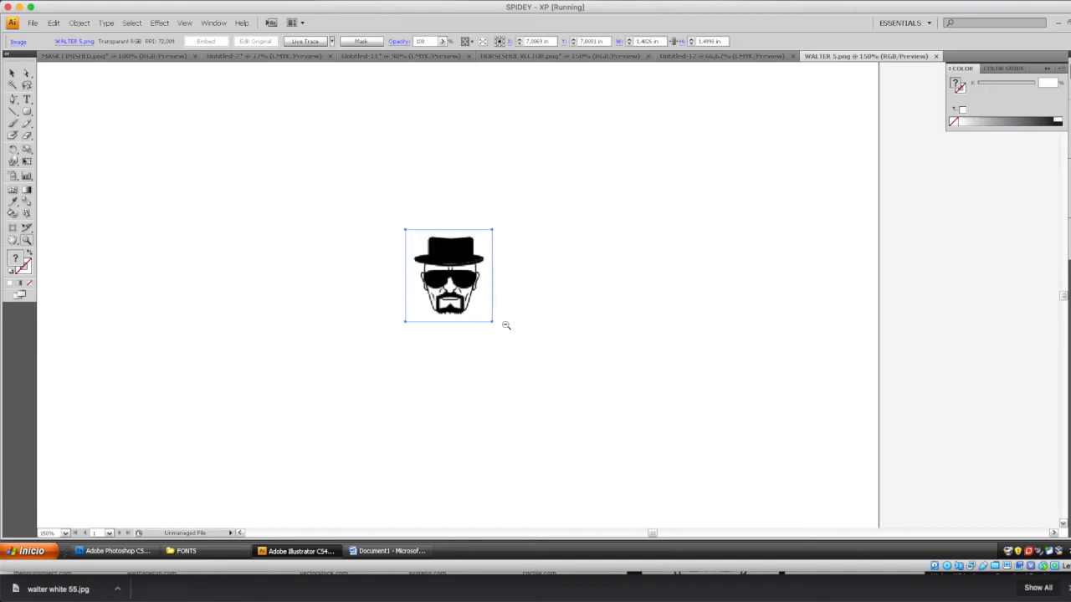
pyautogui.keyDown('alt'); pyautogui.click(468, 348); pyautogui.keyUp('alt')
pyautogui.click(547, 313)
pyautogui.click(556, 295)
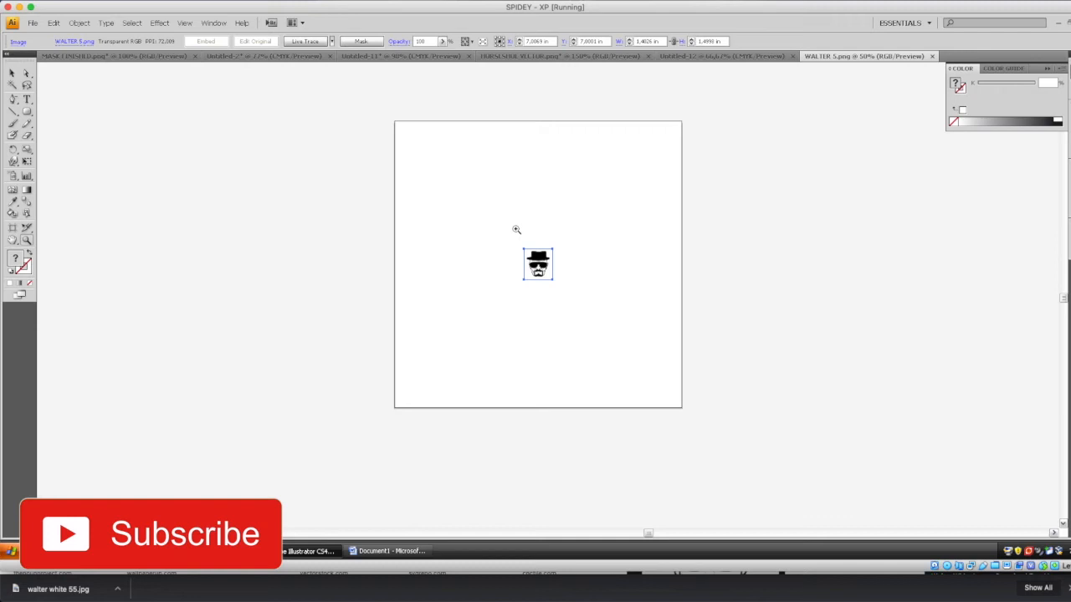
pyautogui.click(545, 272)
pyautogui.click(556, 288)
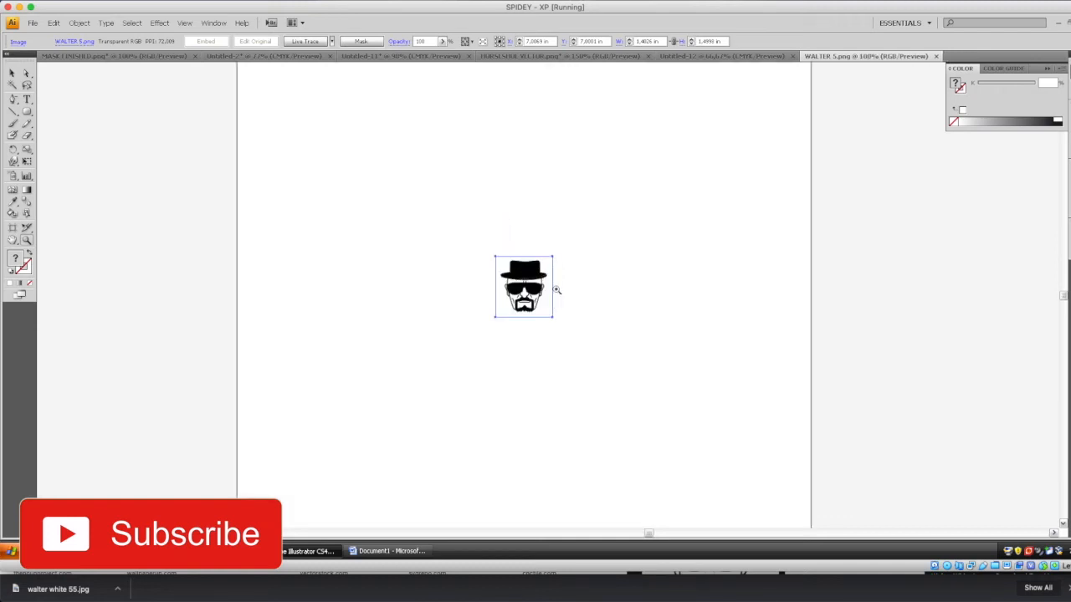
pyautogui.click(13, 73)
pyautogui.moveTo(519, 278); pyautogui.dragTo(361, 140)
pyautogui.moveTo(392, 177); pyautogui.dragTo(627, 467)
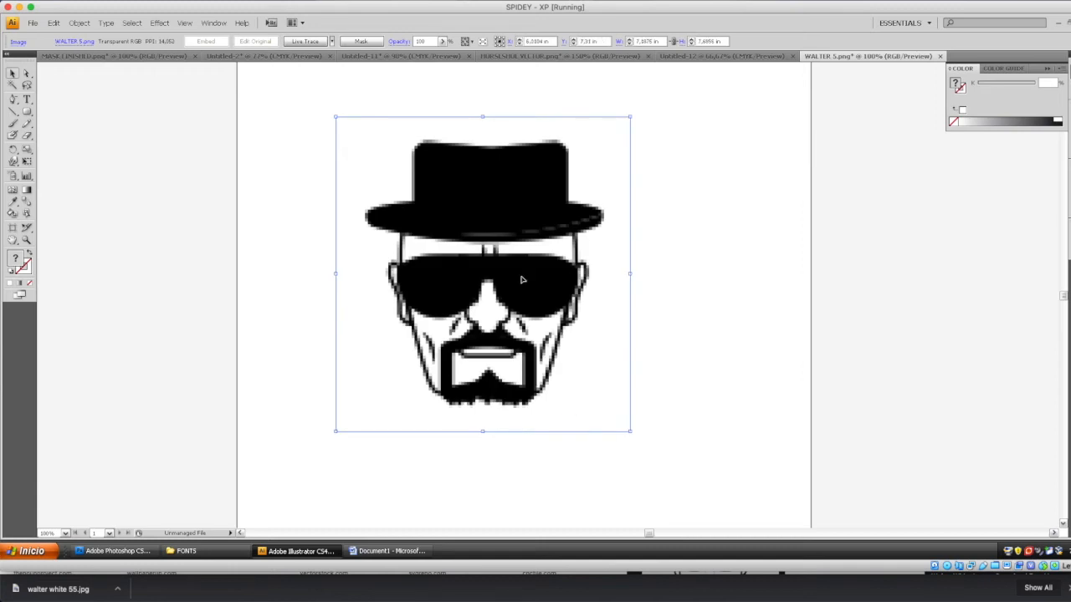
pyautogui.moveTo(521, 279); pyautogui.dragTo(577, 286)
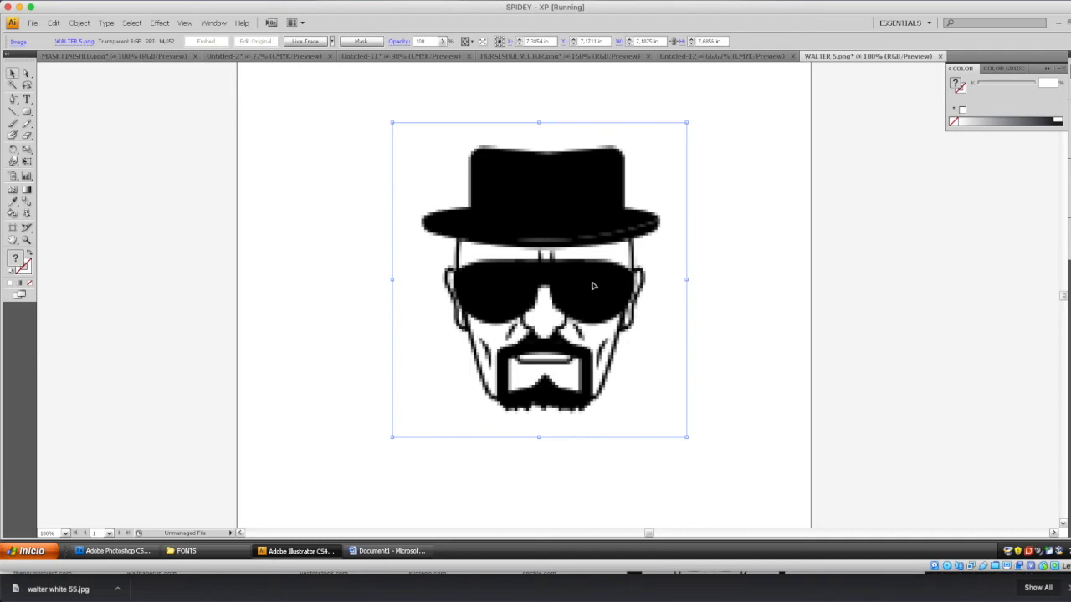
pyautogui.click(753, 297)
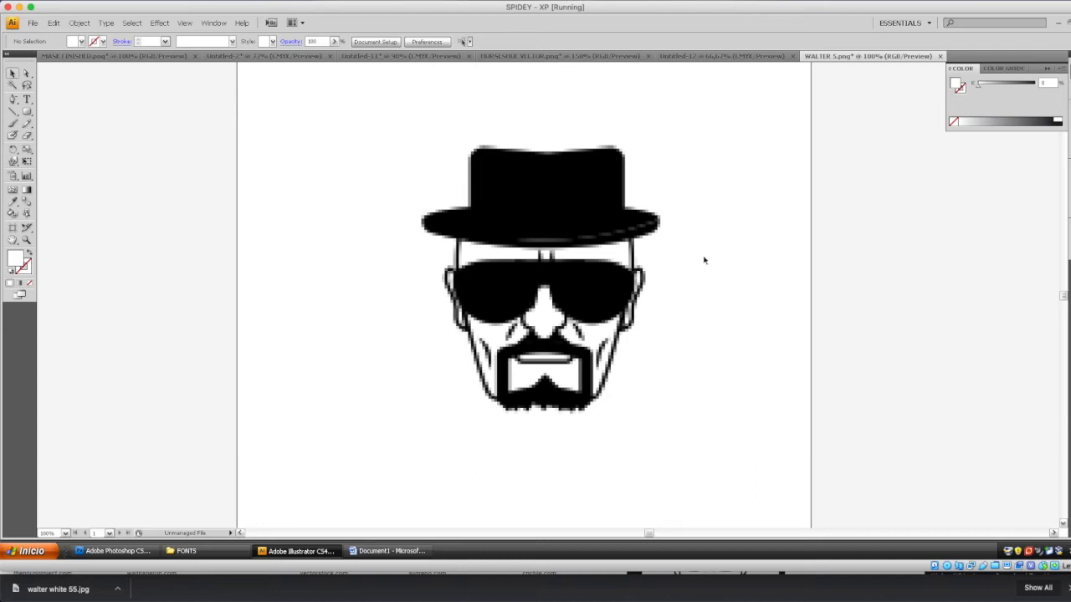
# Open the Live Trace tracing options for the face image and turn on the preview
pyautogui.click(597, 283)
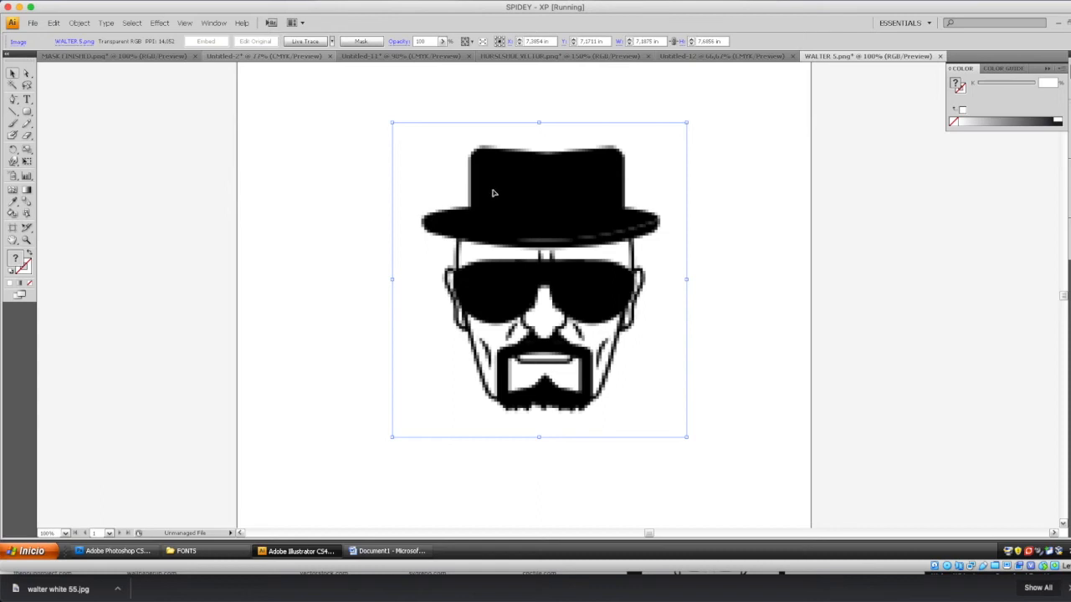
pyautogui.click(332, 43)
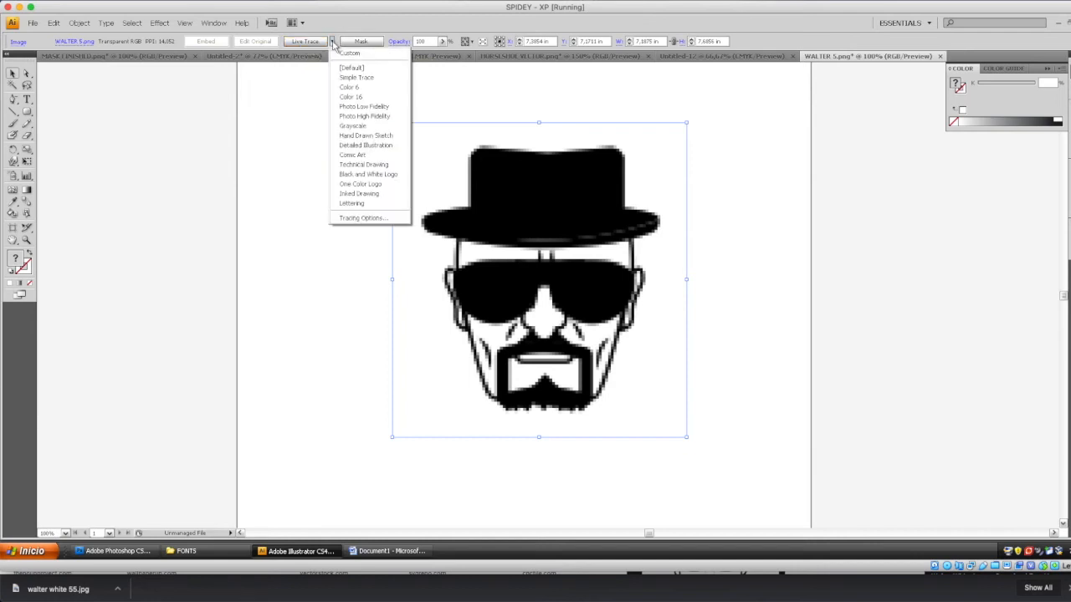
pyautogui.click(378, 220)
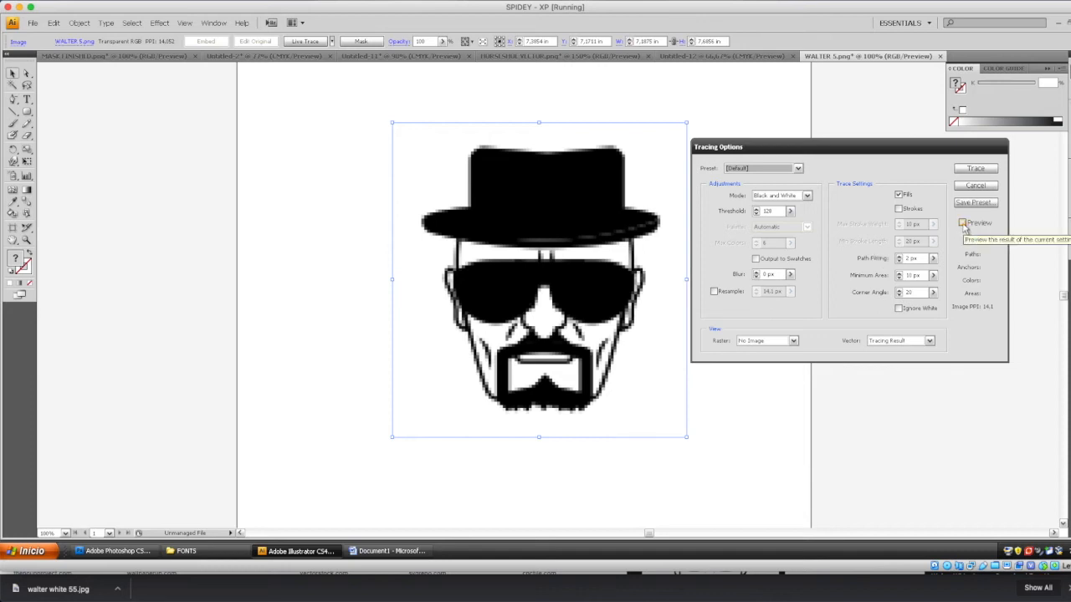
pyautogui.click(963, 223)
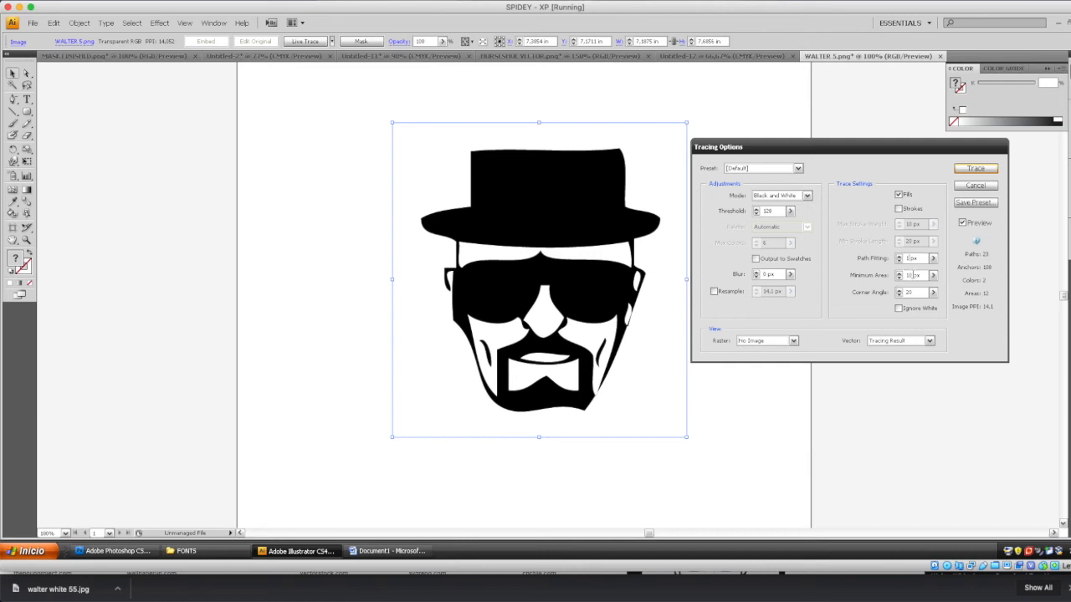
# Set the tracing's minimum area to 1 px and its corner angle to 1
pyautogui.moveTo(912, 275); pyautogui.dragTo(905, 274)
pyautogui.write('1')
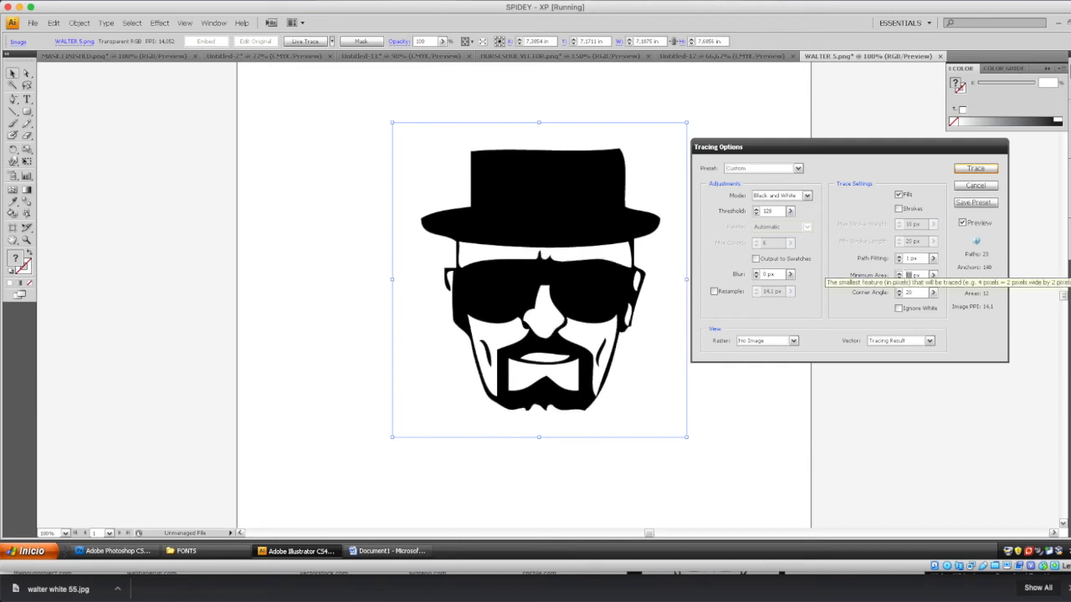
pyautogui.moveTo(909, 293); pyautogui.dragTo(899, 292)
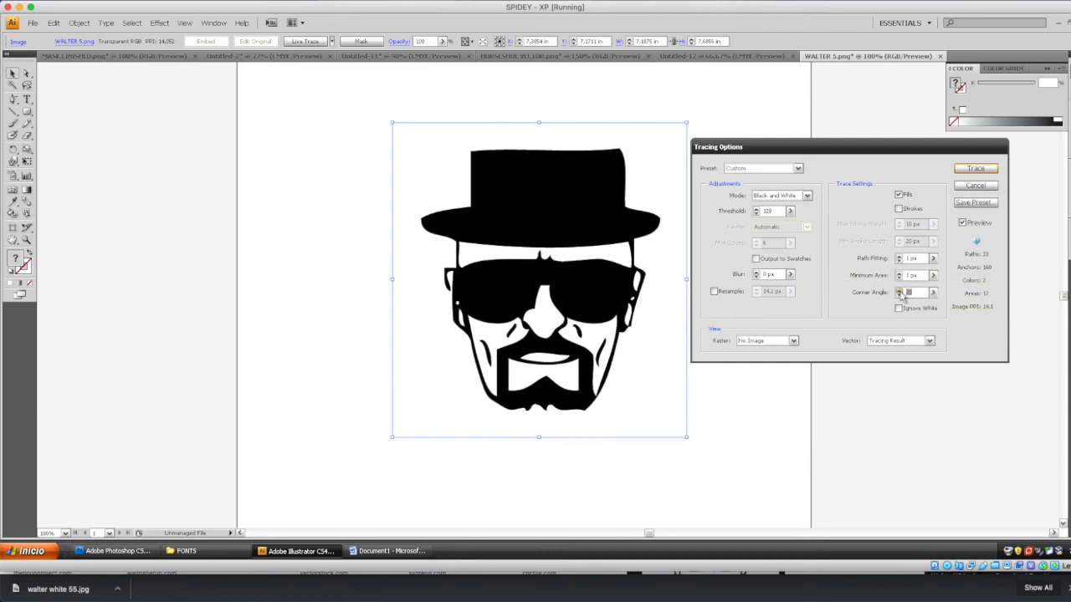
pyautogui.write('1')
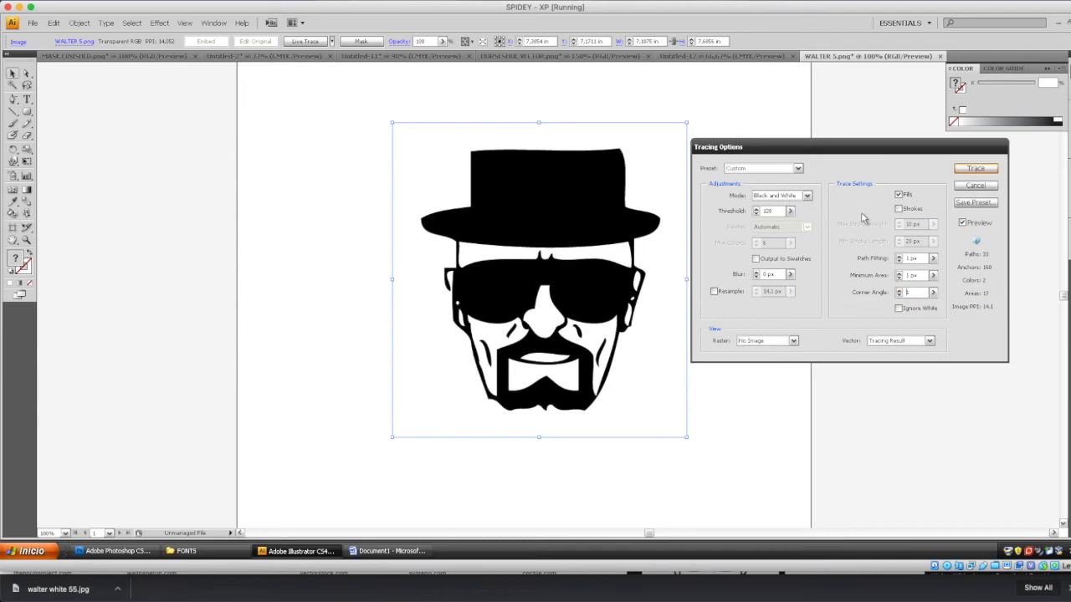
# Compare the tracing preview with the original face image, and trace and expand it into editable paths
pyautogui.click(963, 225)
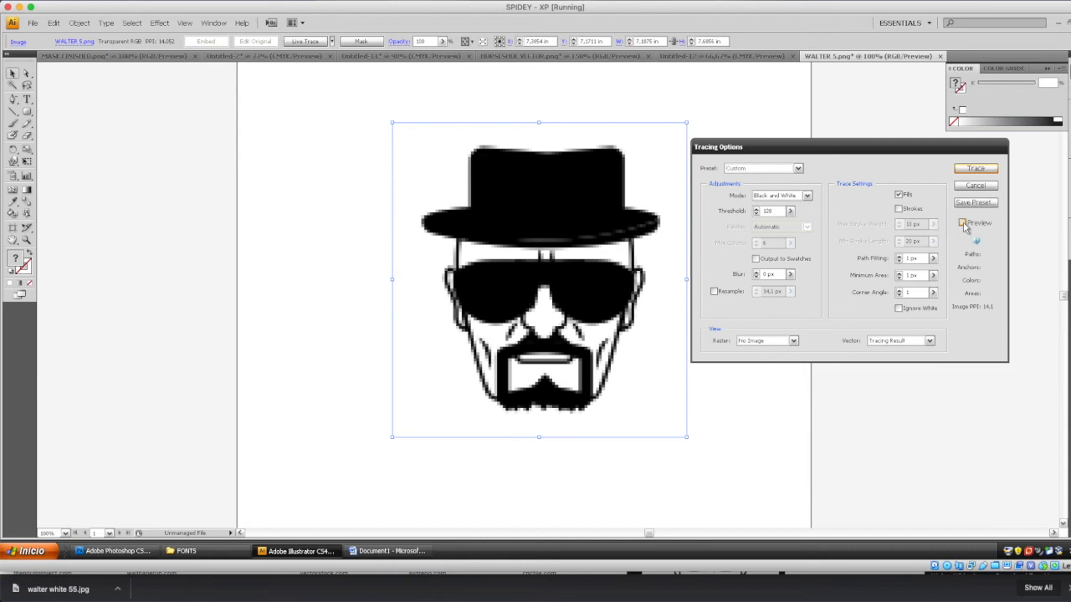
pyautogui.click(963, 224)
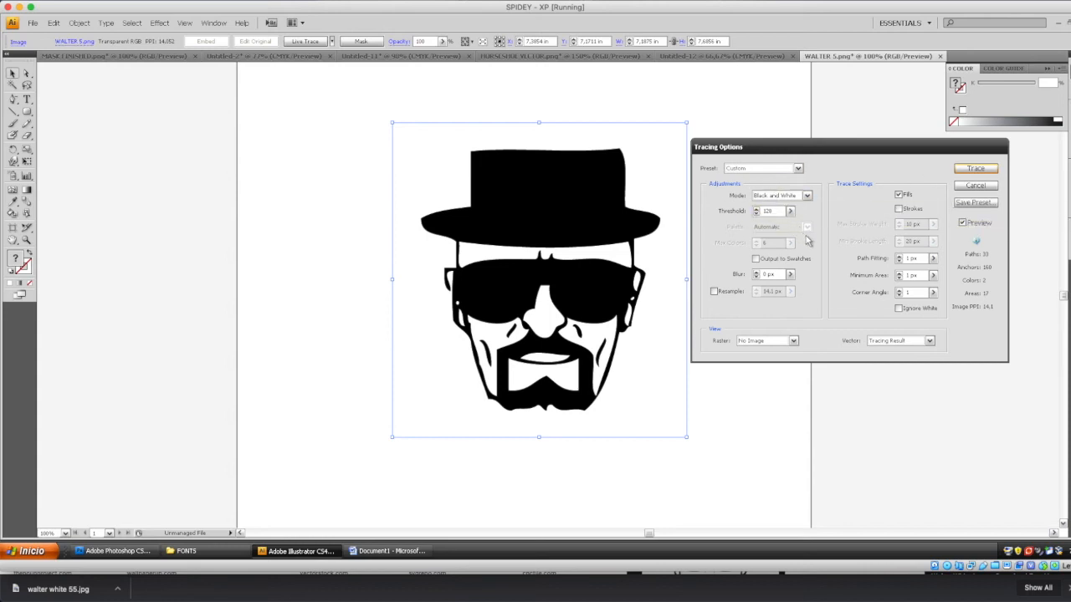
pyautogui.click(977, 170)
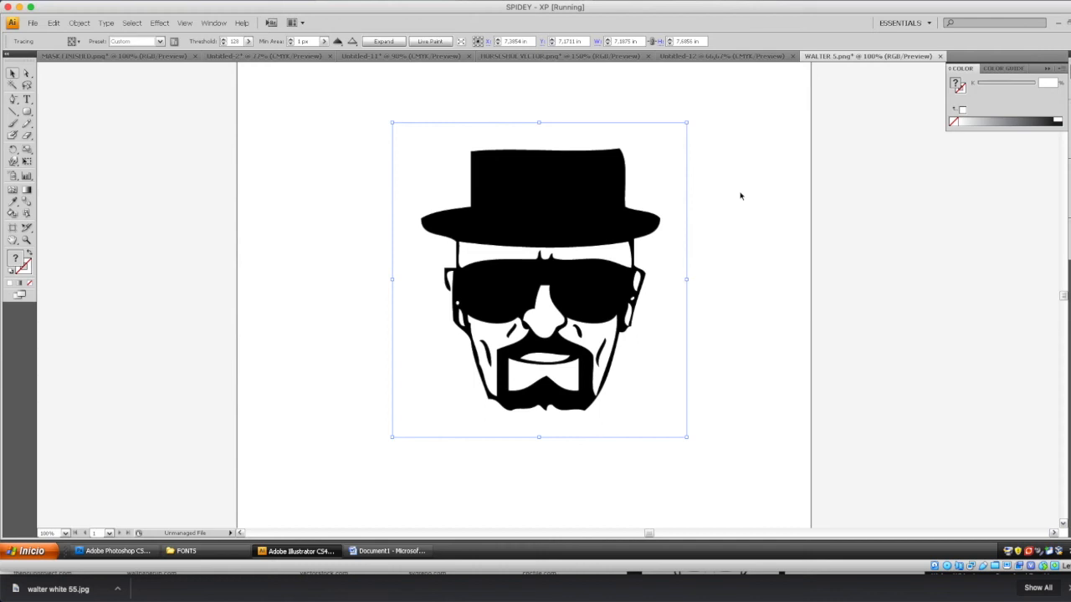
pyautogui.click(384, 42)
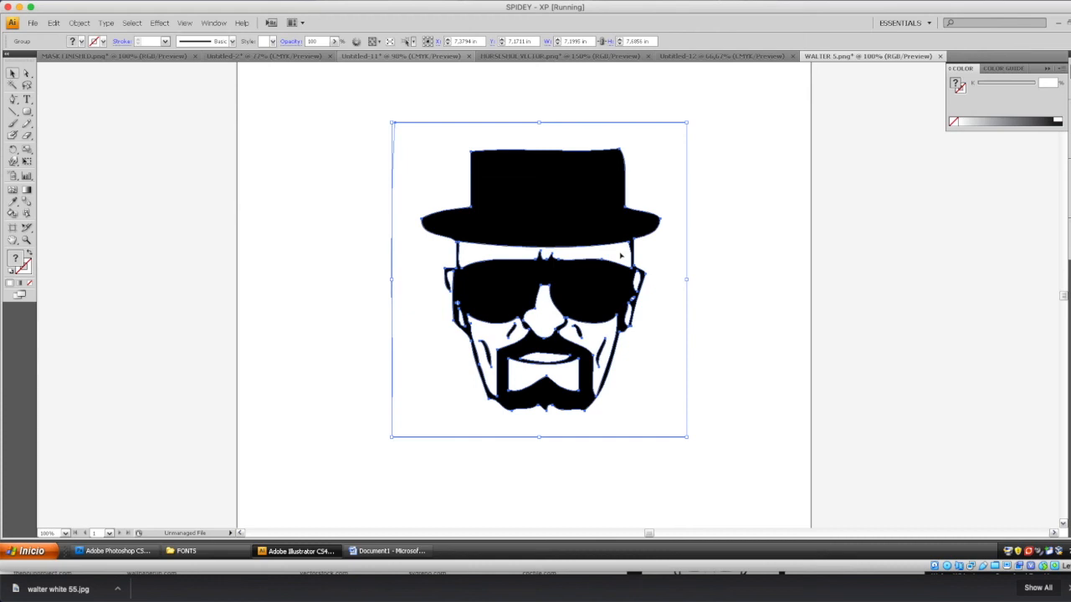
# Enlarge the expanded face artwork to about 12.3 in wide and 13.5 in high, and position it to fill the artboard
pyautogui.keyDown('ctrl'); pyautogui.keyDown('alt'); pyautogui.click(726, 314); pyautogui.keyUp('alt'); pyautogui.keyUp('ctrl')
pyautogui.keyDown('ctrl'); pyautogui.keyDown('alt'); pyautogui.click(561, 330); pyautogui.keyUp('alt'); pyautogui.keyUp('ctrl')
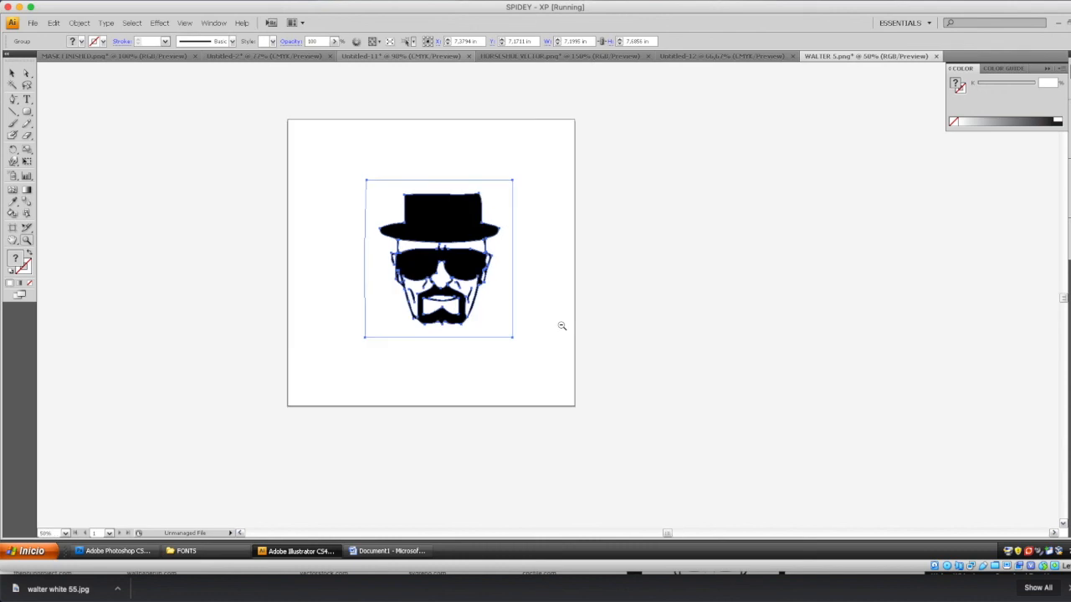
pyautogui.click(13, 73)
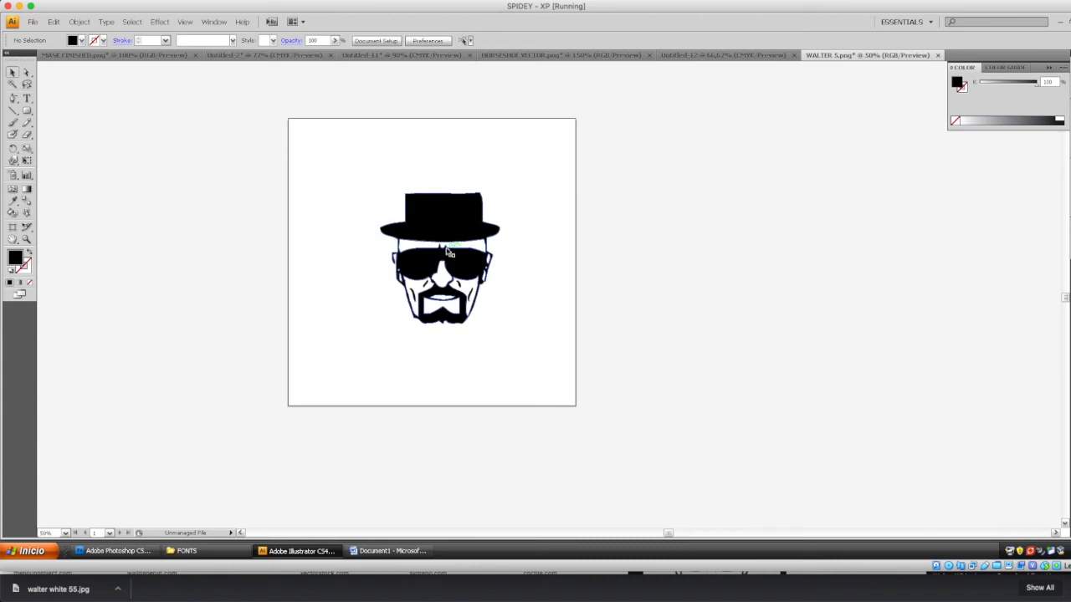
pyautogui.click(468, 264)
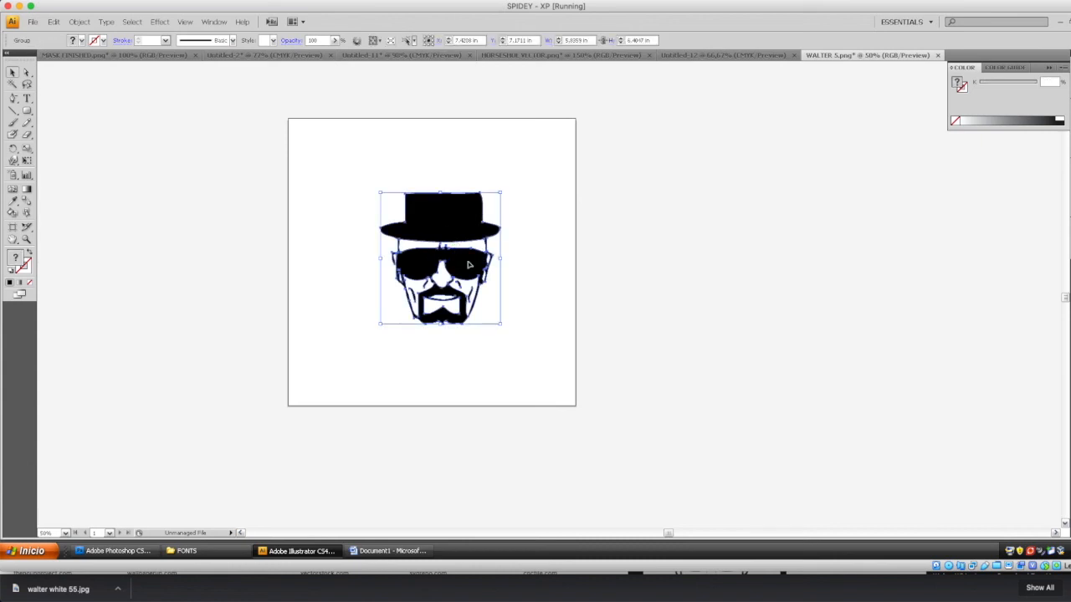
pyautogui.moveTo(473, 266); pyautogui.dragTo(386, 195)
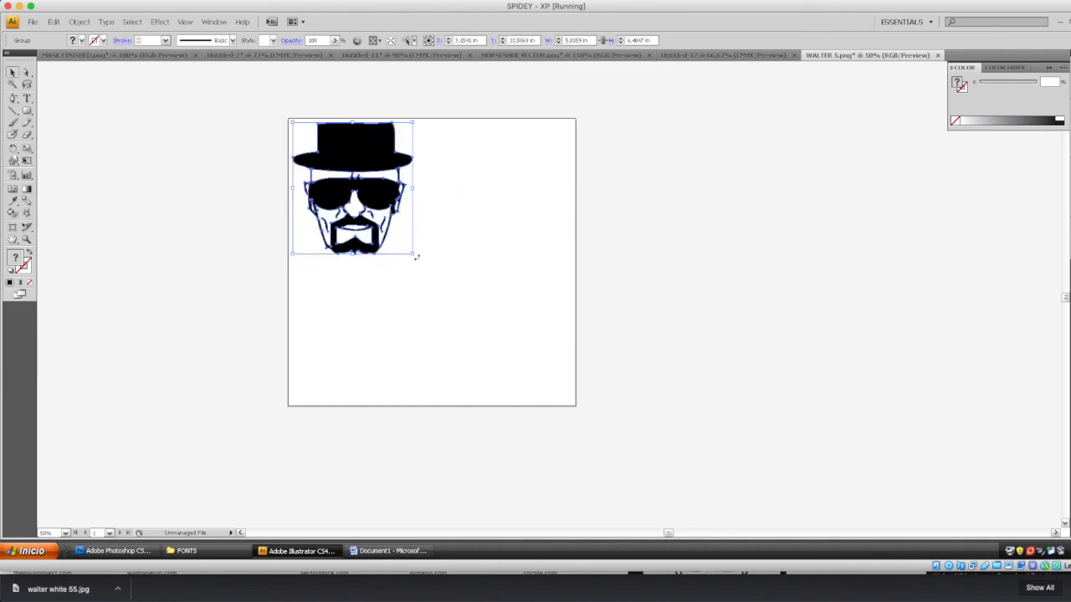
pyautogui.moveTo(413, 253); pyautogui.dragTo(554, 397)
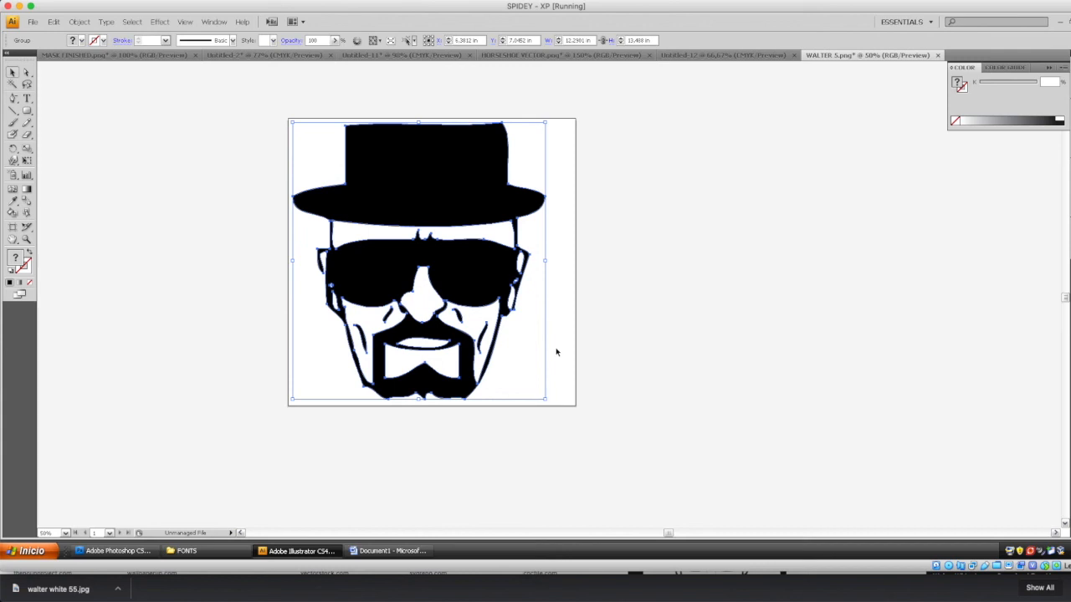
pyautogui.moveTo(485, 270); pyautogui.dragTo(499, 273)
pyautogui.click(567, 290)
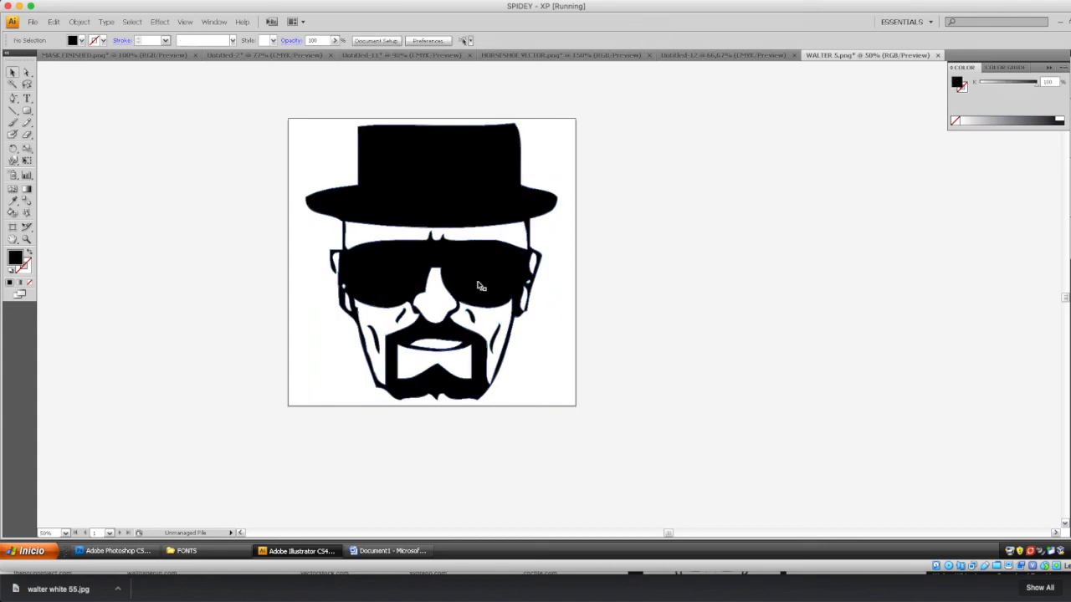
# Examine the edge quality of the enlarged vector face around the sunglasses and nose at up to 400% magnification
pyautogui.hotkey('ctrl', '+')
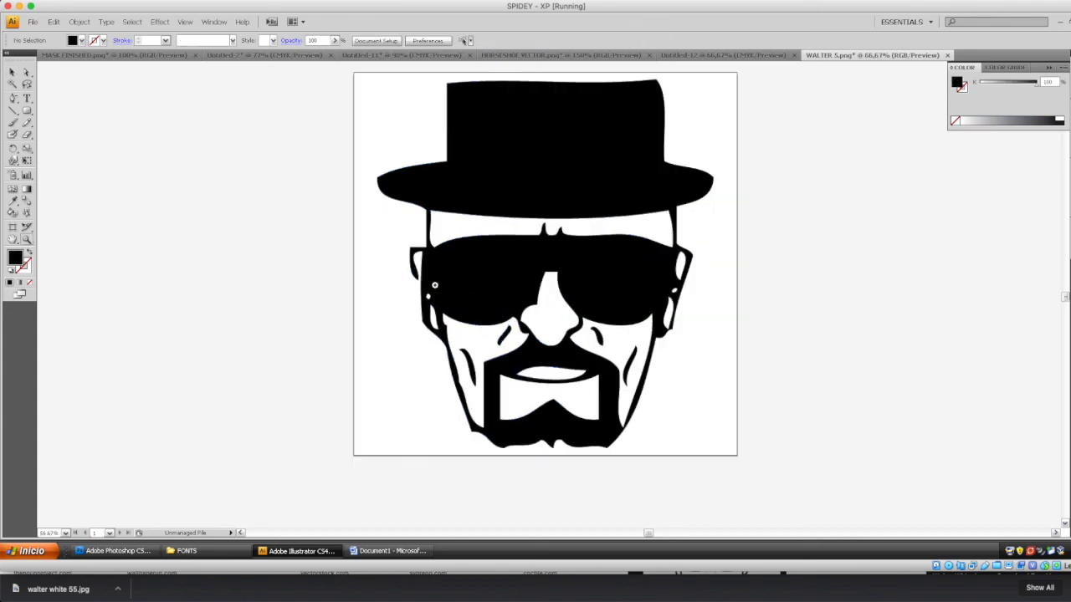
pyautogui.hotkey('ctrl', '+')
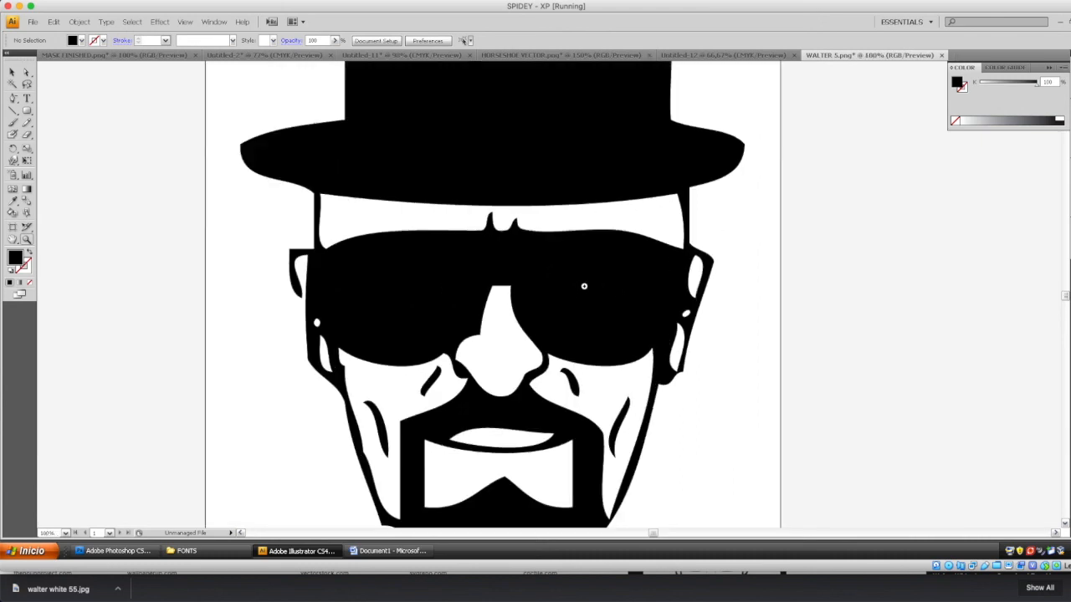
pyautogui.hotkey('ctrl', '+')
pyautogui.hotkey('ctrl', '+')
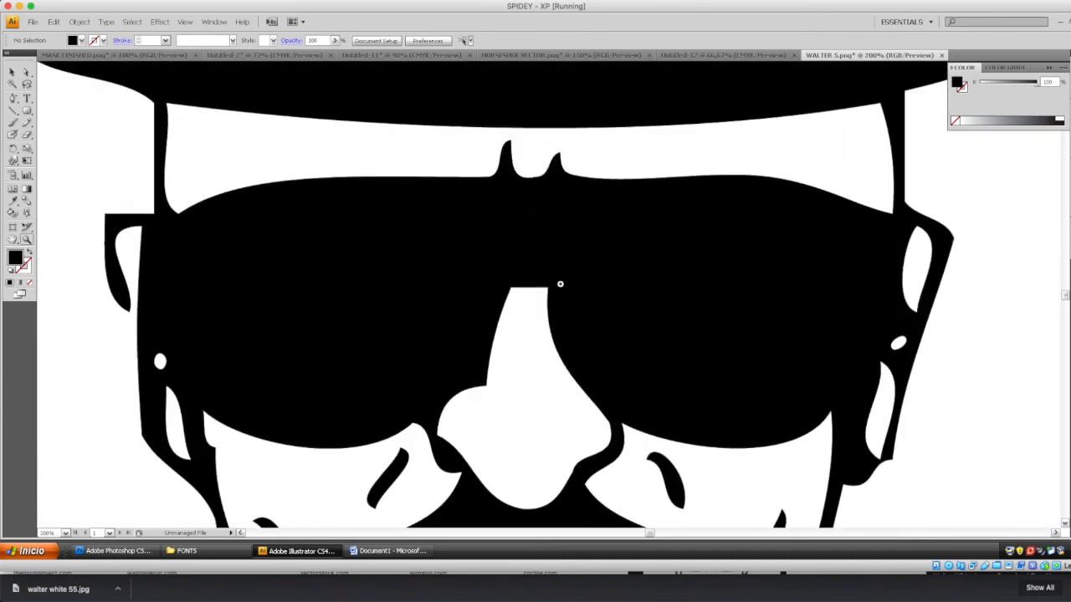
pyautogui.hotkey('ctrl', '+')
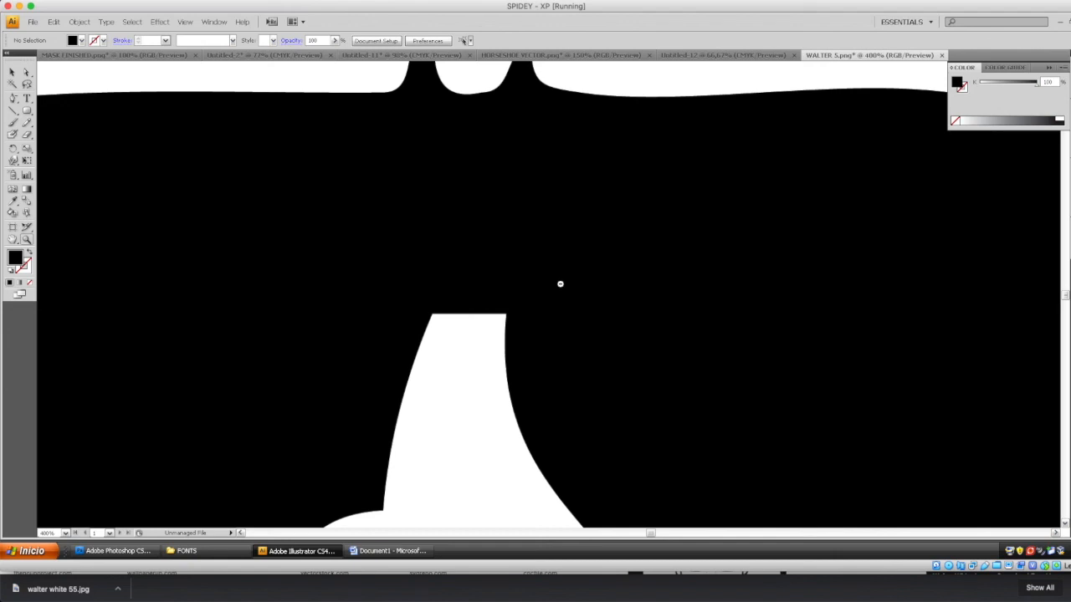
pyautogui.keyDown('alt'); pyautogui.click(560, 284); pyautogui.keyUp('alt')
pyautogui.keyDown('alt'); pyautogui.click(559, 283); pyautogui.keyUp('alt')
pyautogui.keyDown('alt'); pyautogui.click(560, 283); pyautogui.keyUp('alt')
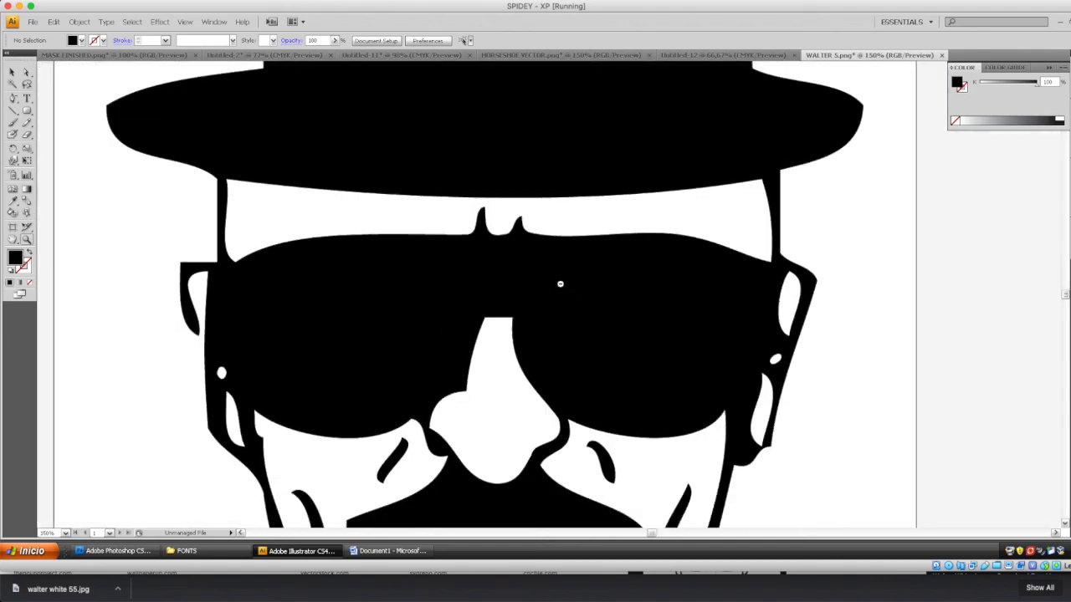
pyautogui.keyDown('alt'); pyautogui.click(560, 283); pyautogui.keyUp('alt')
pyautogui.keyDown('alt'); pyautogui.click(559, 283); pyautogui.keyUp('alt')
pyautogui.keyDown('alt'); pyautogui.click(559, 284); pyautogui.keyUp('alt')
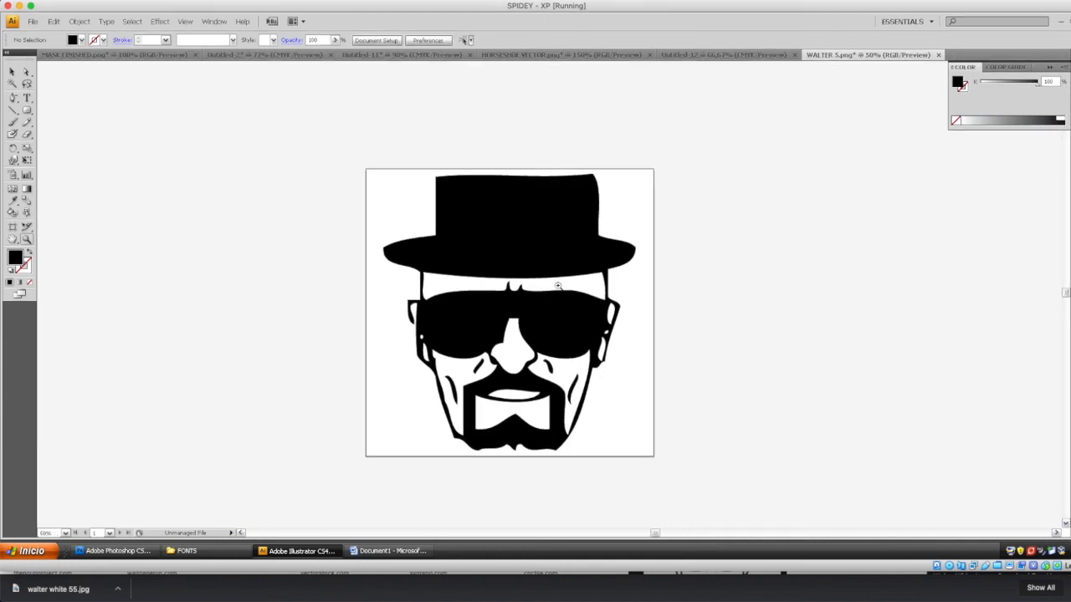